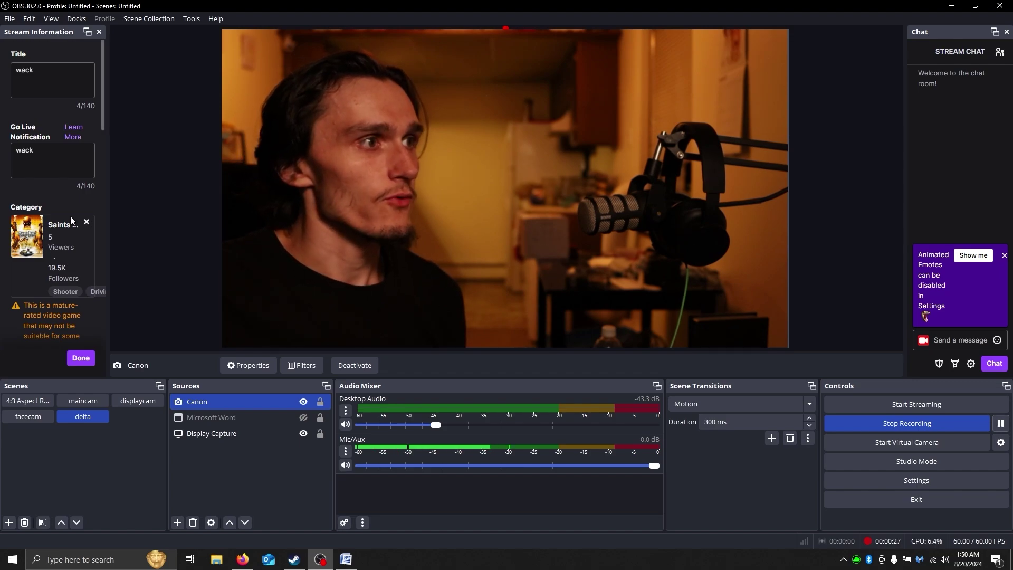
- Close the Stream Information and Chat docks and slightly resize the Canon source on the canvas
click(98, 32)
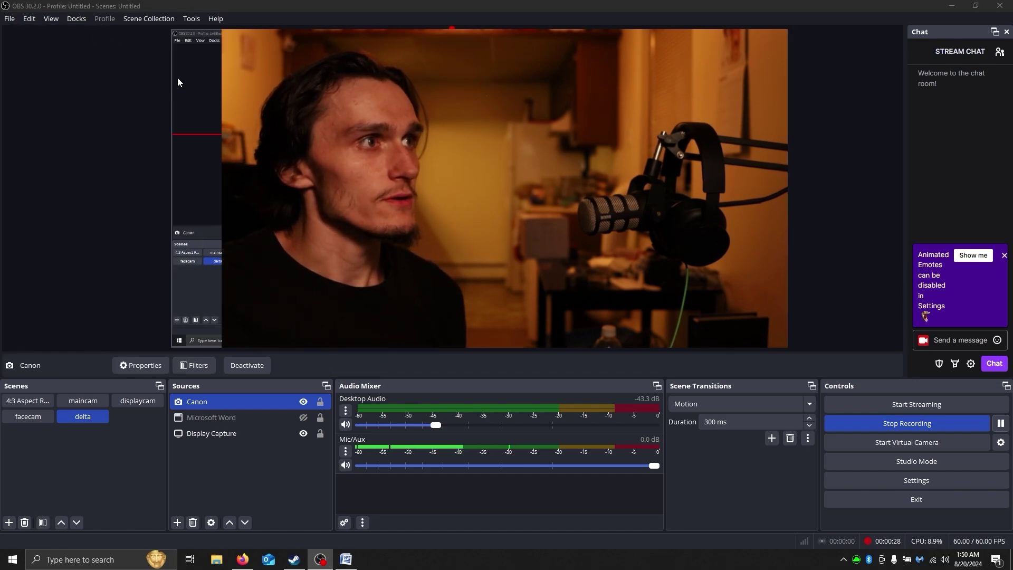
click(1006, 32)
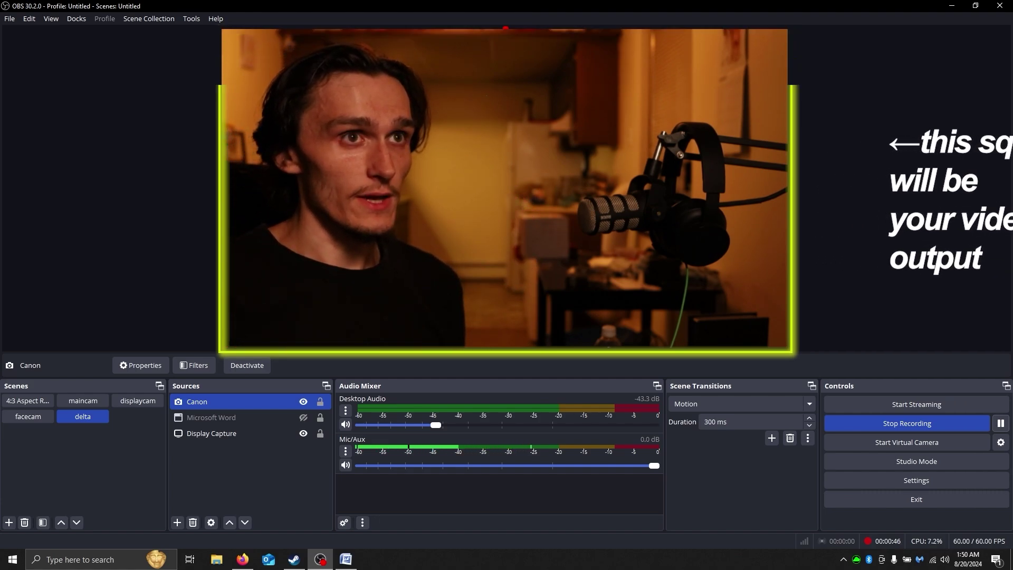
mouse_move(790, 30)
mouse_down()
mouse_move(597, 82)
mouse_move(517, 132)
mouse_move(786, 91)
mouse_move(788, 29)
mouse_up()
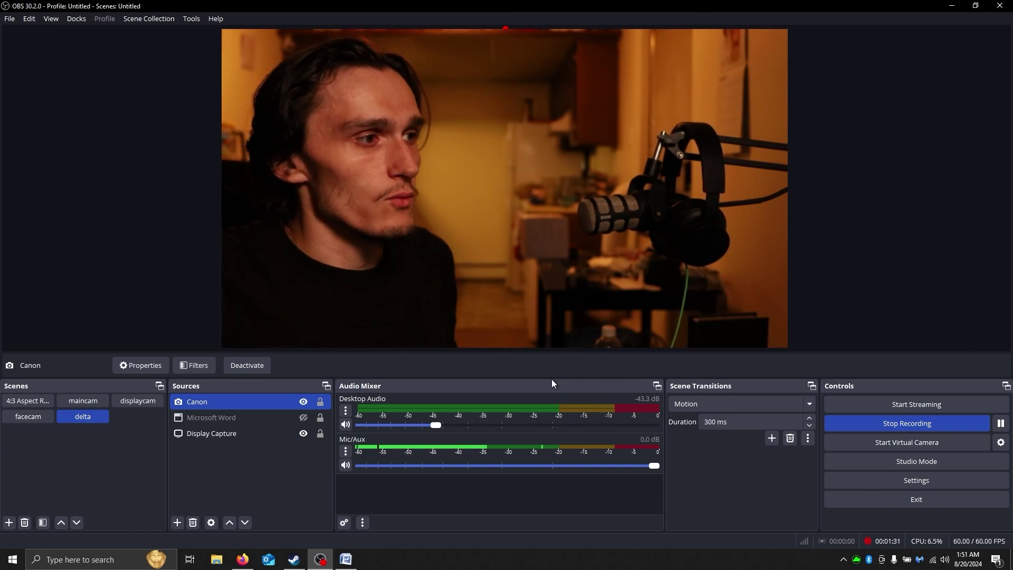
click(9, 523)
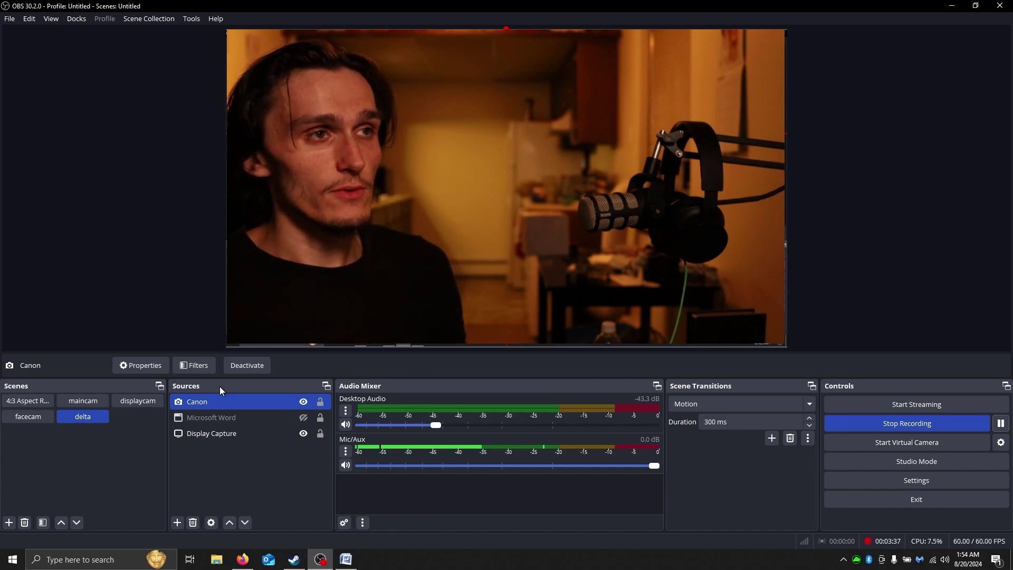
- Add a Video Capture Device source to the delta scene, using the EOS Webcam Utility device and Device Default resolution/FPS type
click(177, 522)
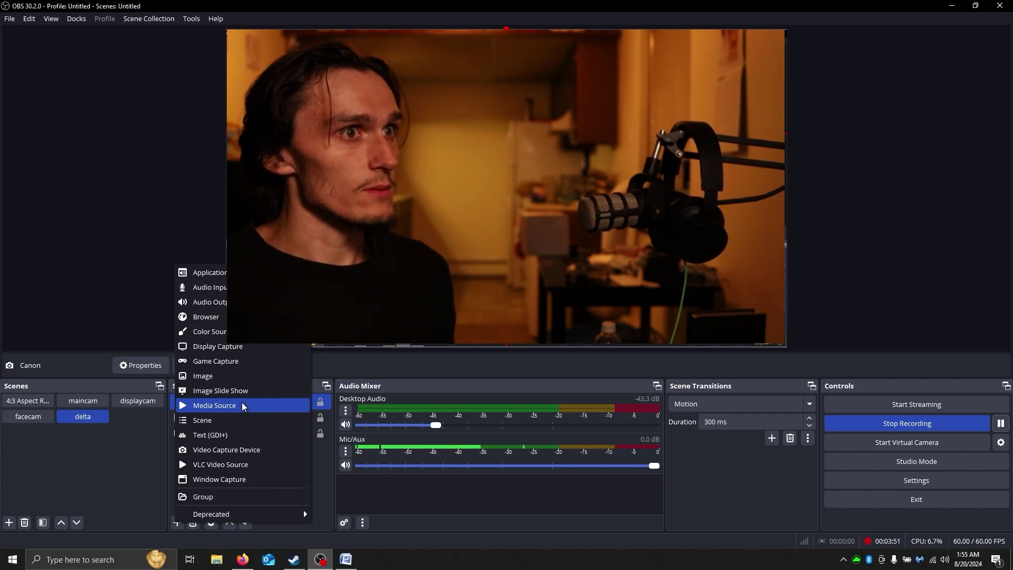
click(236, 449)
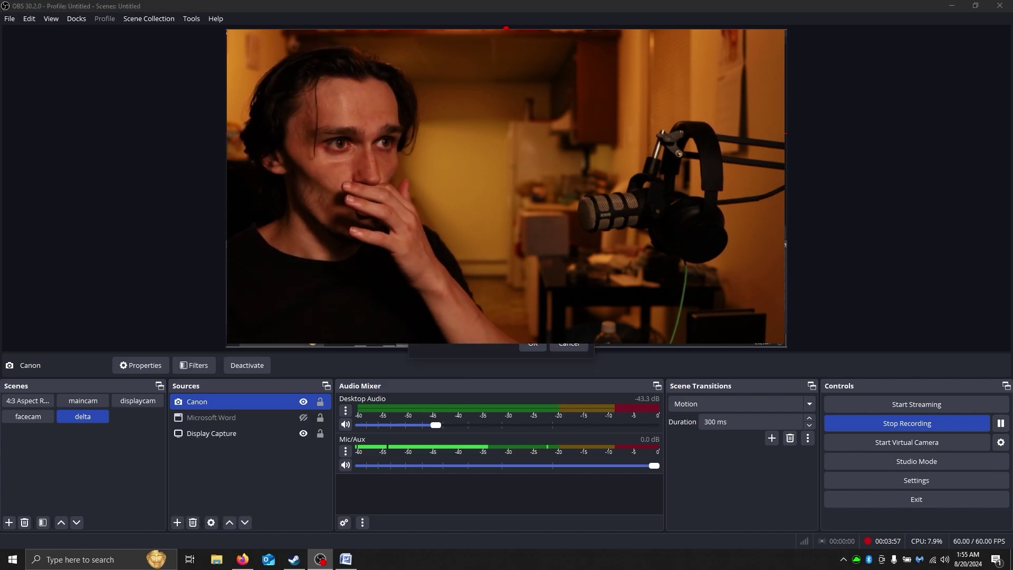
click(531, 349)
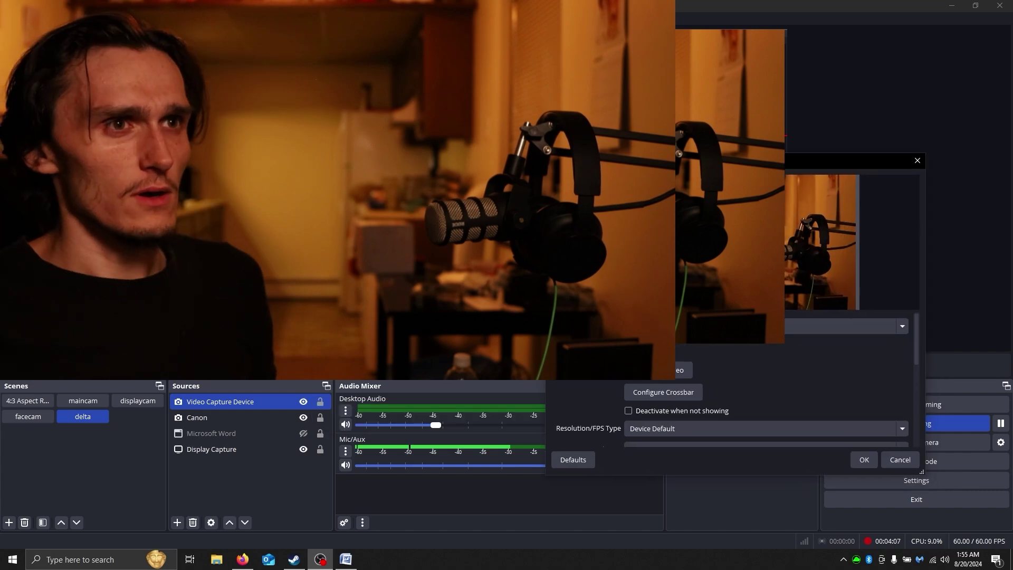
drag(765, 162, 907, 166)
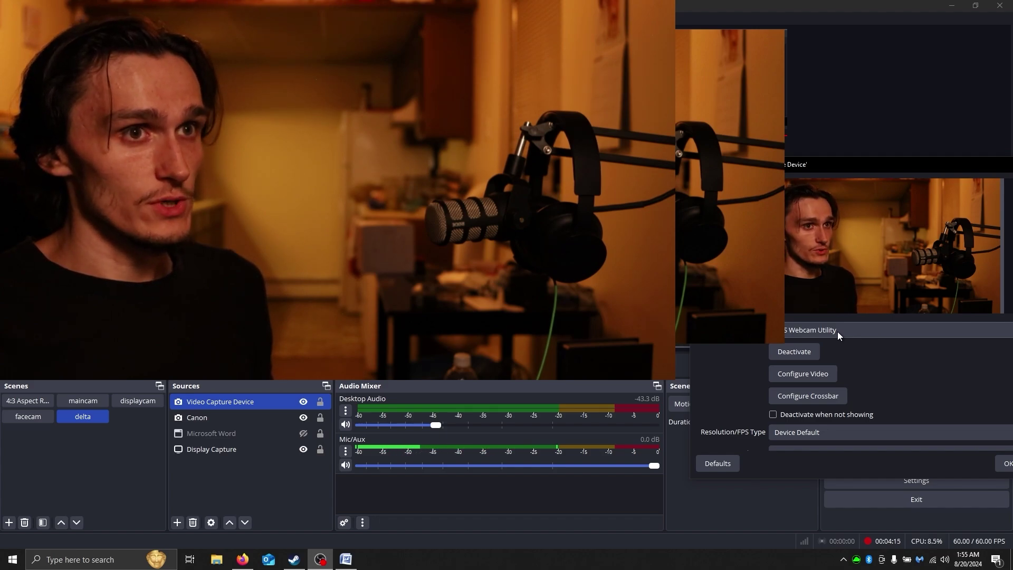
scroll(866, 395, down, 2)
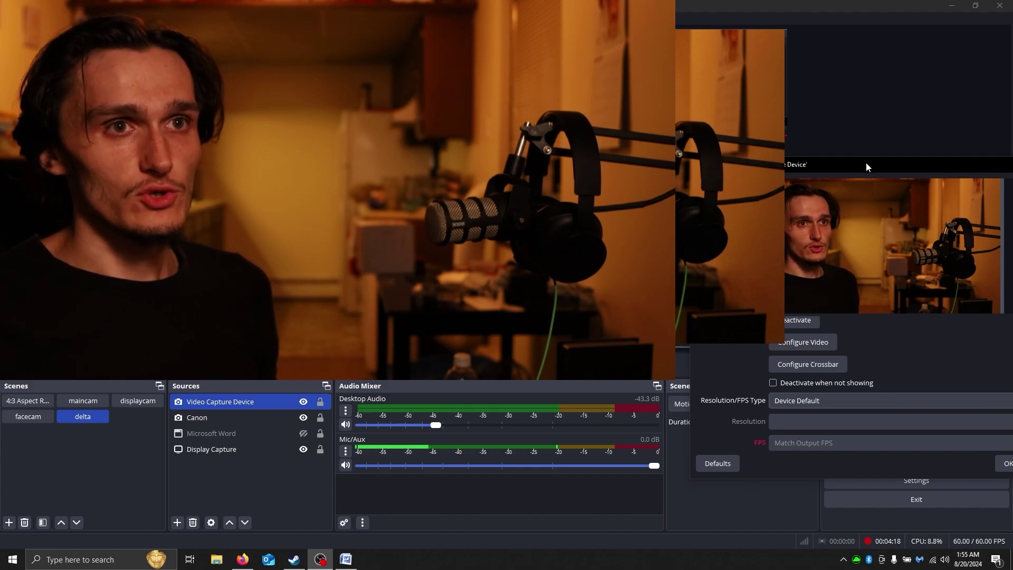
drag(866, 163, 528, 93)
click(675, 396)
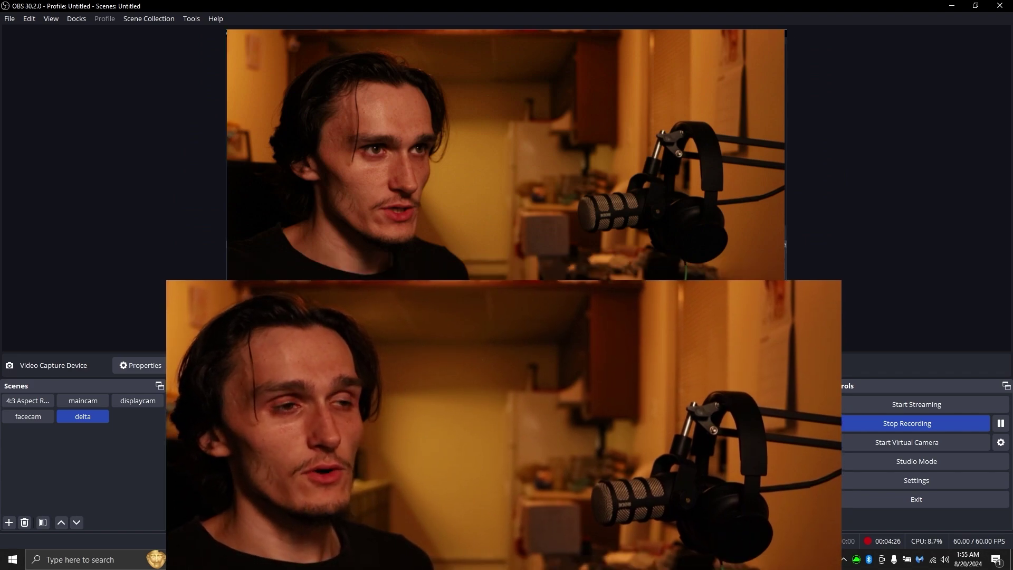
click(221, 413)
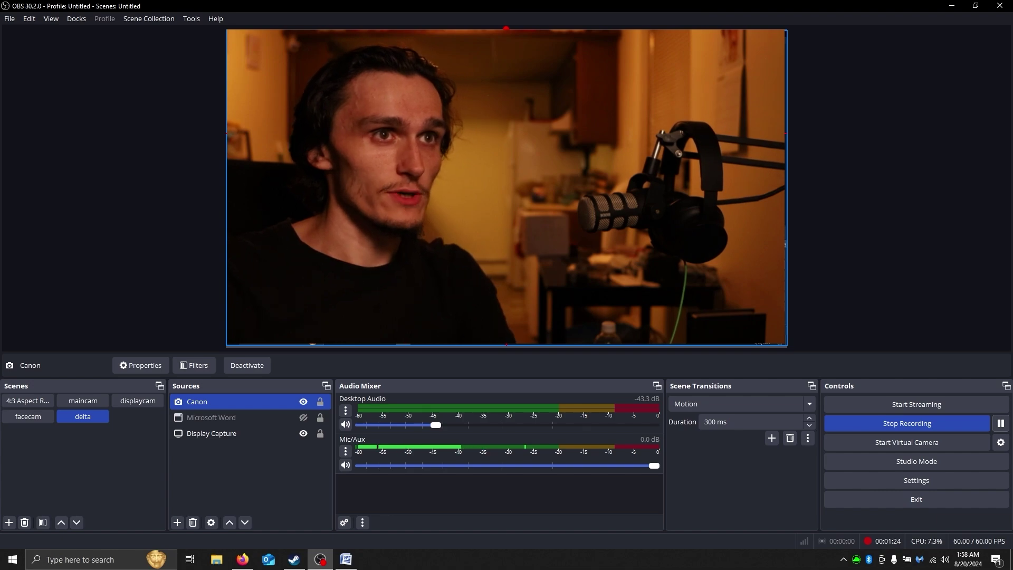
- Crop the Canon source's right side and shift it slightly, leaving about 932 px to the canvas's right edge
mouse_move(786, 30)
mouse_down()
mouse_move(656, 136)
mouse_move(463, 203)
mouse_move(409, 242)
mouse_move(787, 29)
mouse_move(576, 79)
mouse_move(483, 77)
mouse_move(796, 44)
mouse_move(787, 29)
mouse_up()
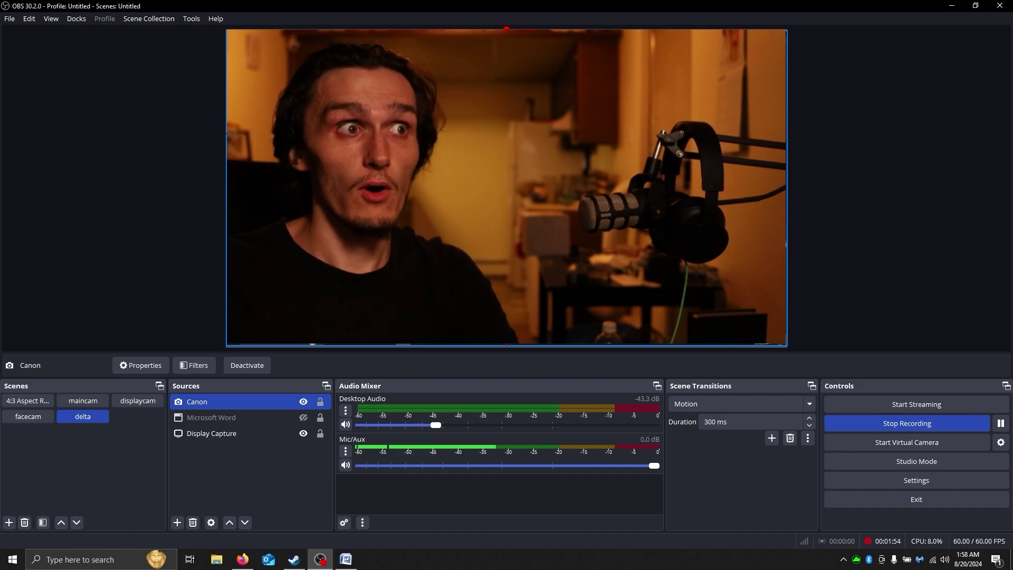
drag(786, 142, 520, 143)
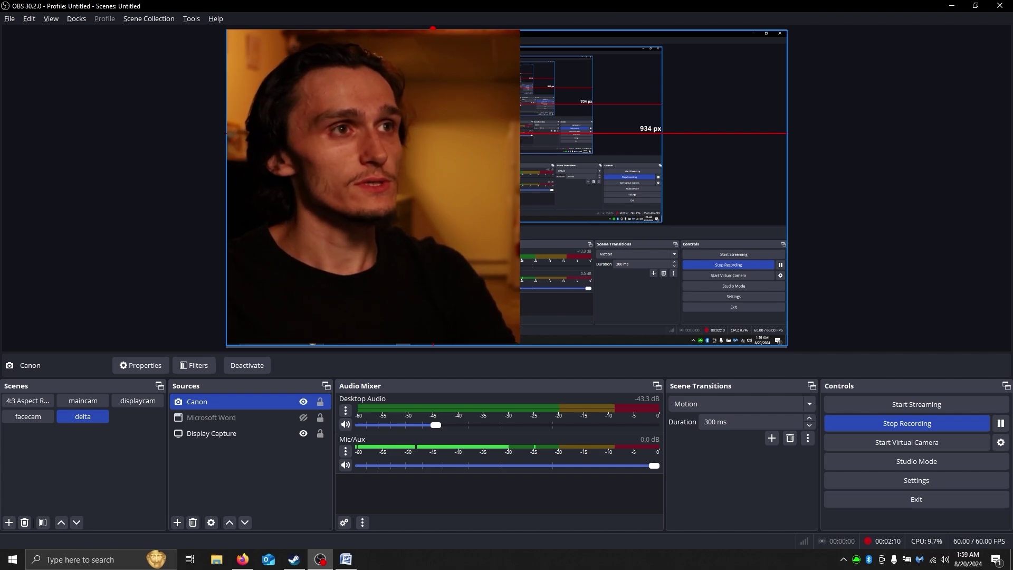
mouse_move(432, 28)
mouse_down()
mouse_move(433, 53)
mouse_move(433, 28)
mouse_up()
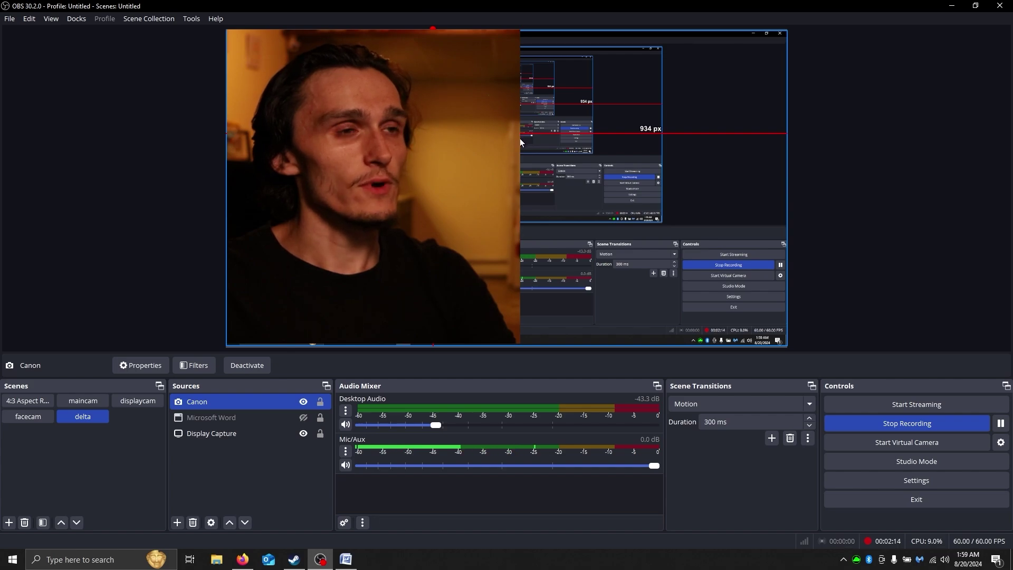
mouse_move(521, 139)
mouse_down()
mouse_move(600, 135)
mouse_move(521, 135)
mouse_up()
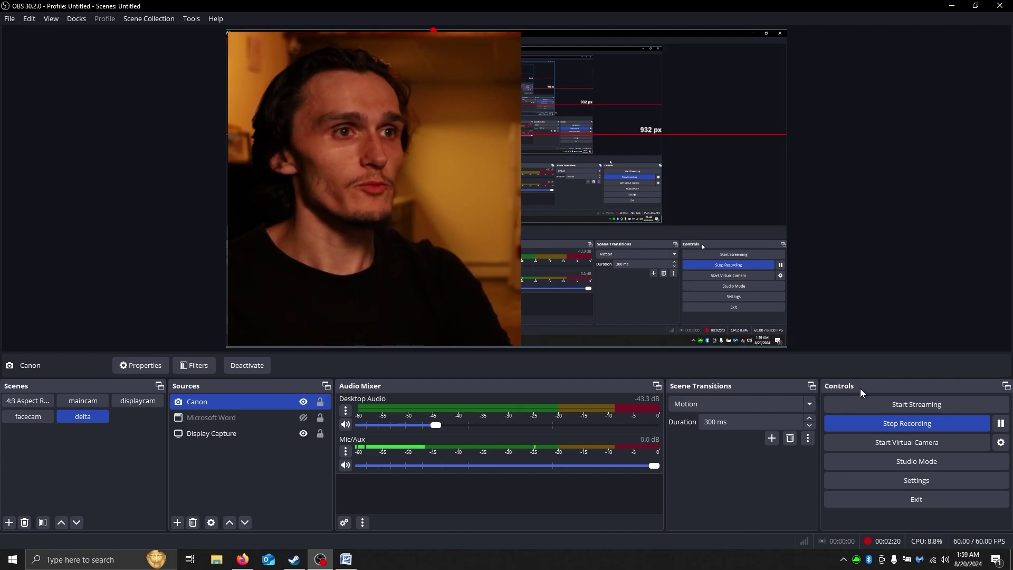
- Review the base canvas resolution, output resolution and frame rate in the video settings
click(893, 480)
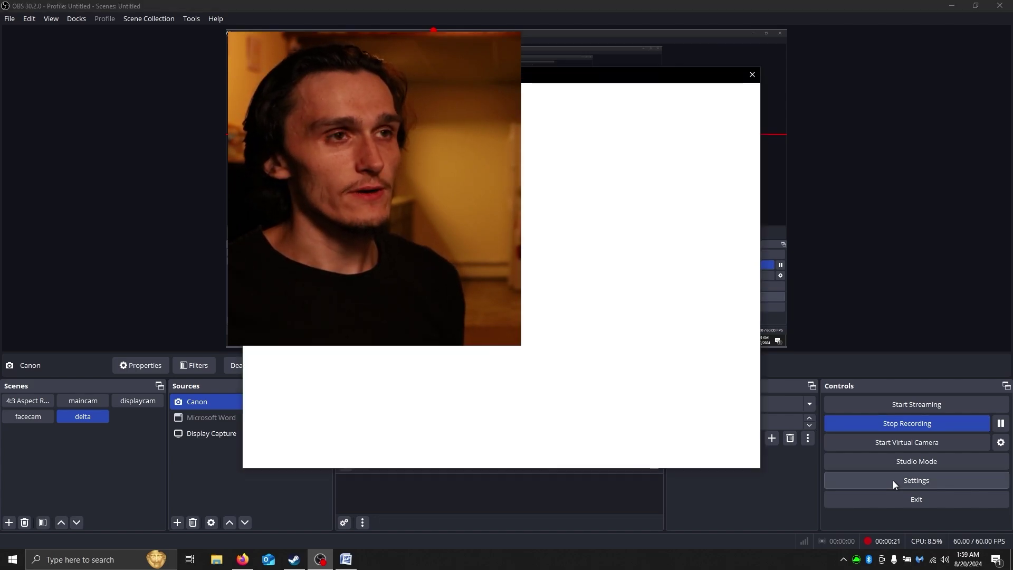
drag(585, 75, 820, 52)
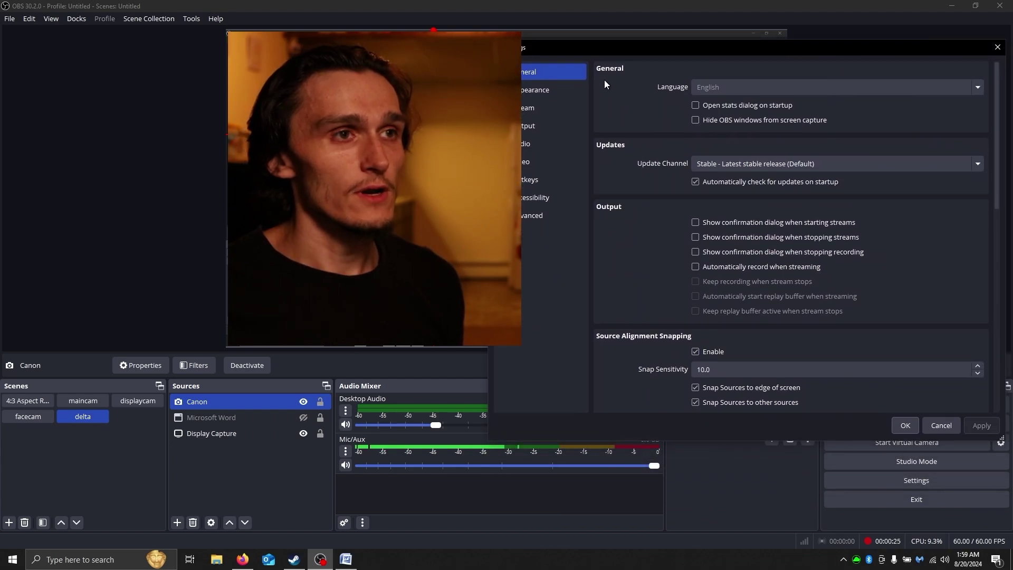
click(526, 161)
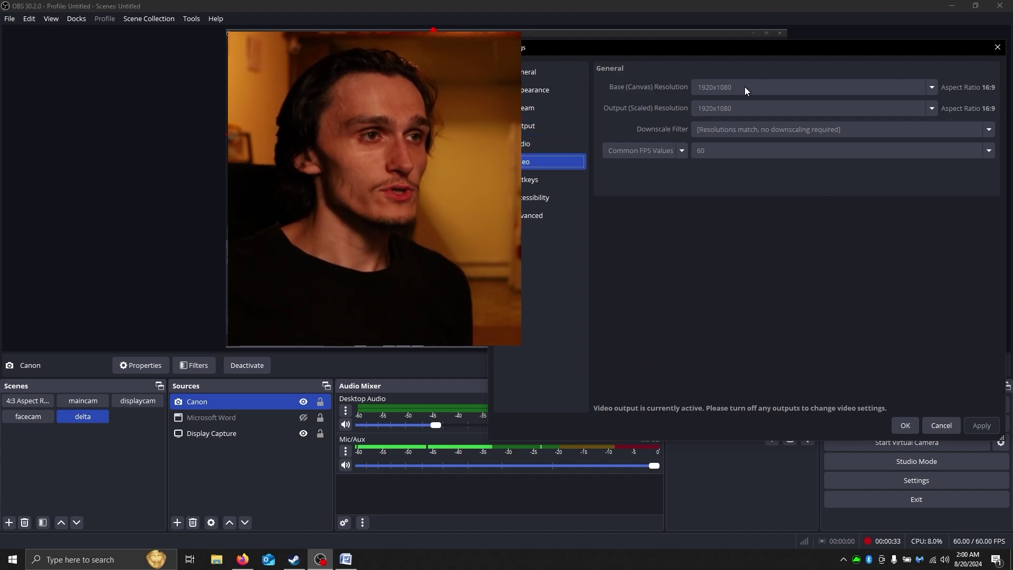
mouse_move(676, 53)
mouse_down()
mouse_move(714, 52)
mouse_move(693, 50)
mouse_up()
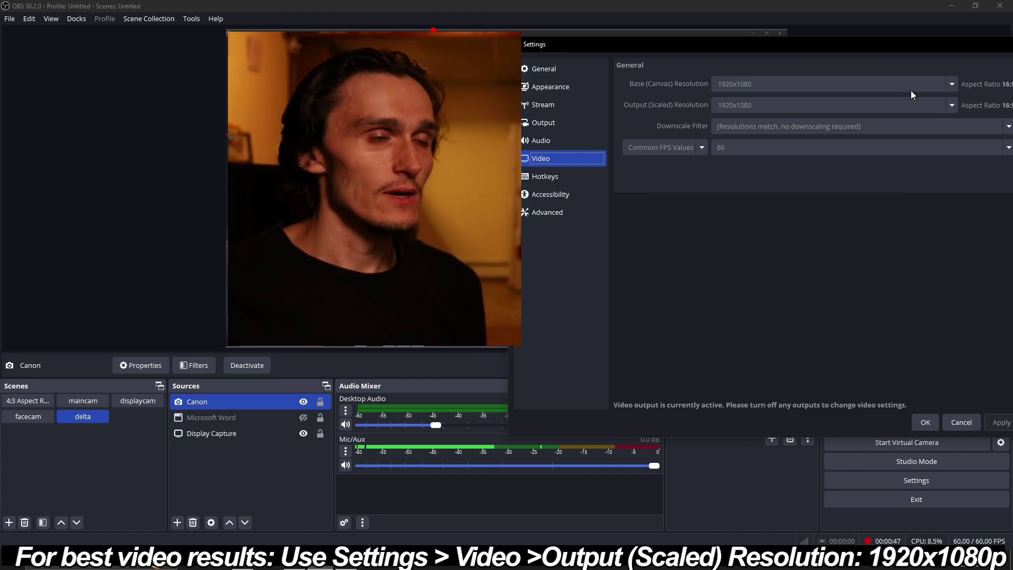
drag(882, 51, 833, 128)
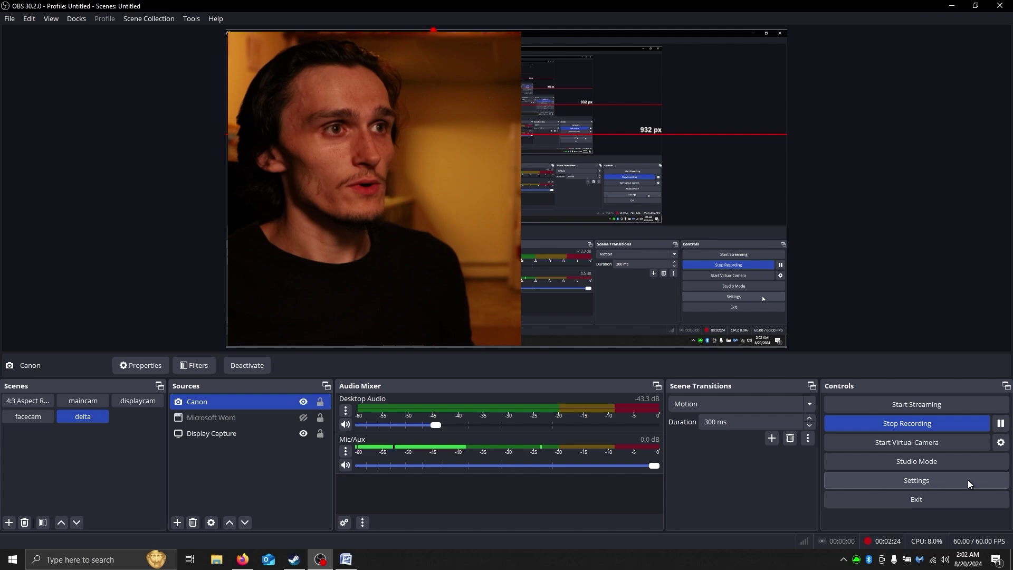
- Examine the hotkeys for streaming, recording and scene switching in the settings, and close them without saving
click(966, 479)
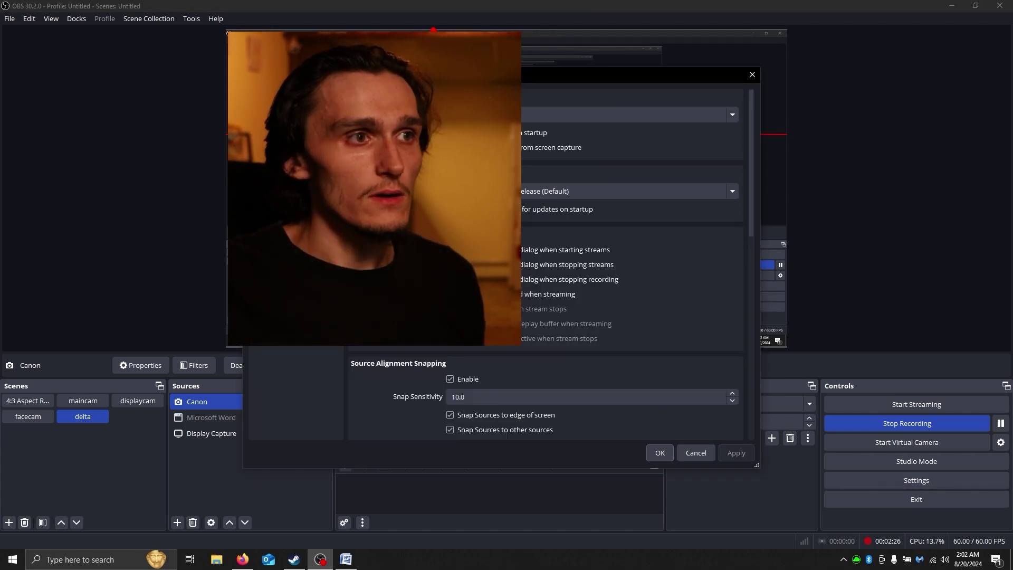
drag(445, 74, 732, 49)
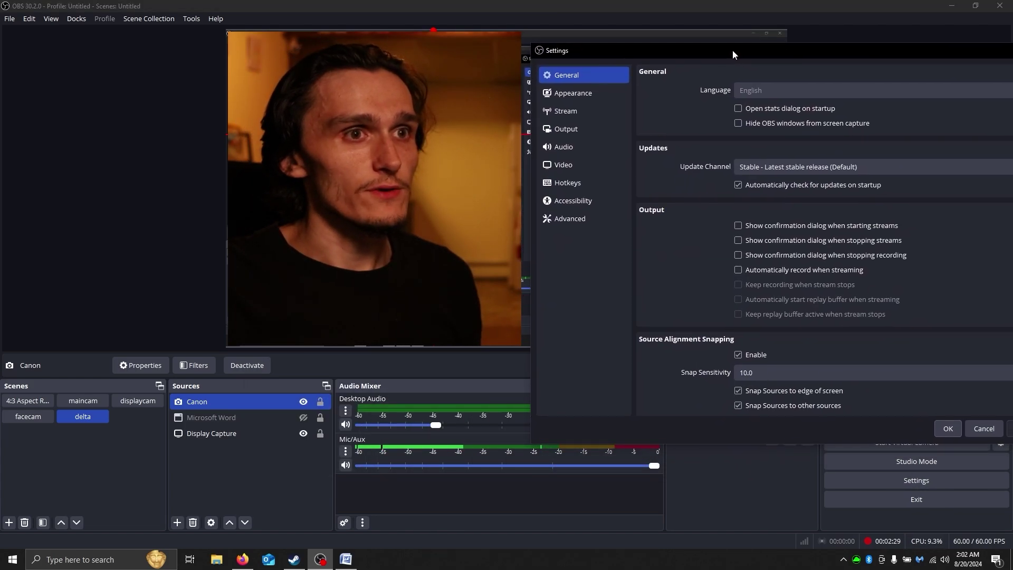
click(580, 185)
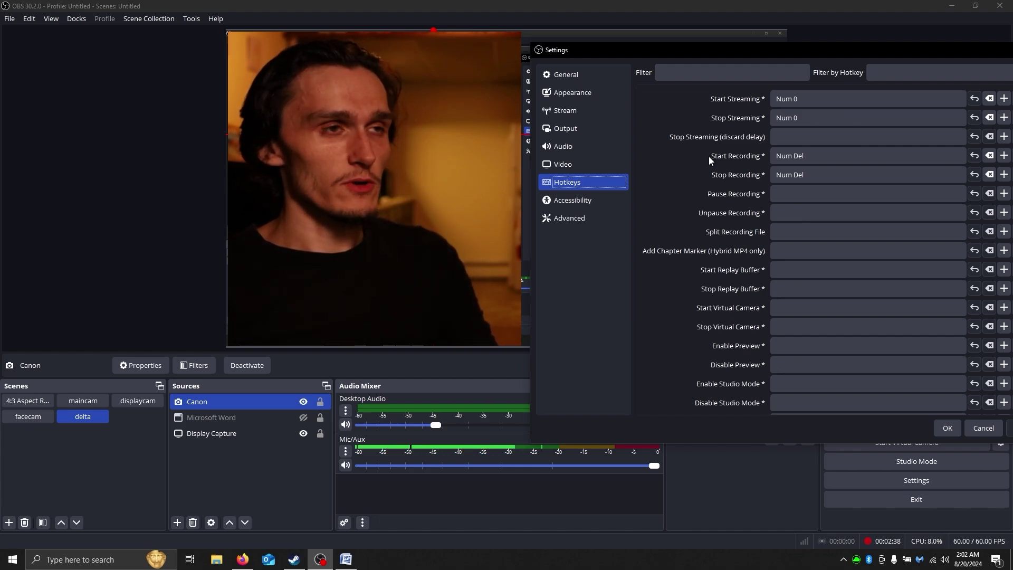
scroll(708, 156, down, 3)
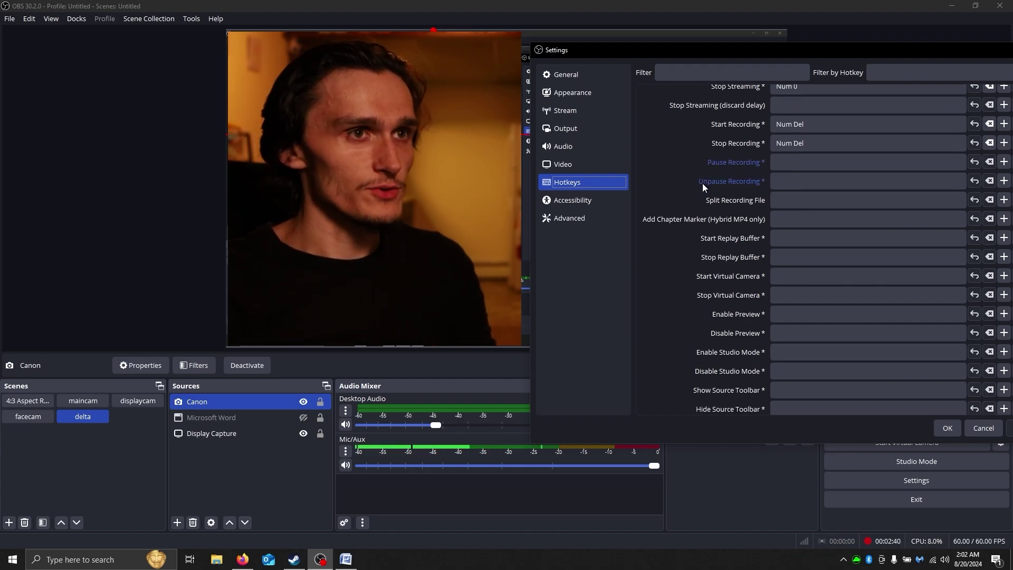
scroll(701, 207, down, 1)
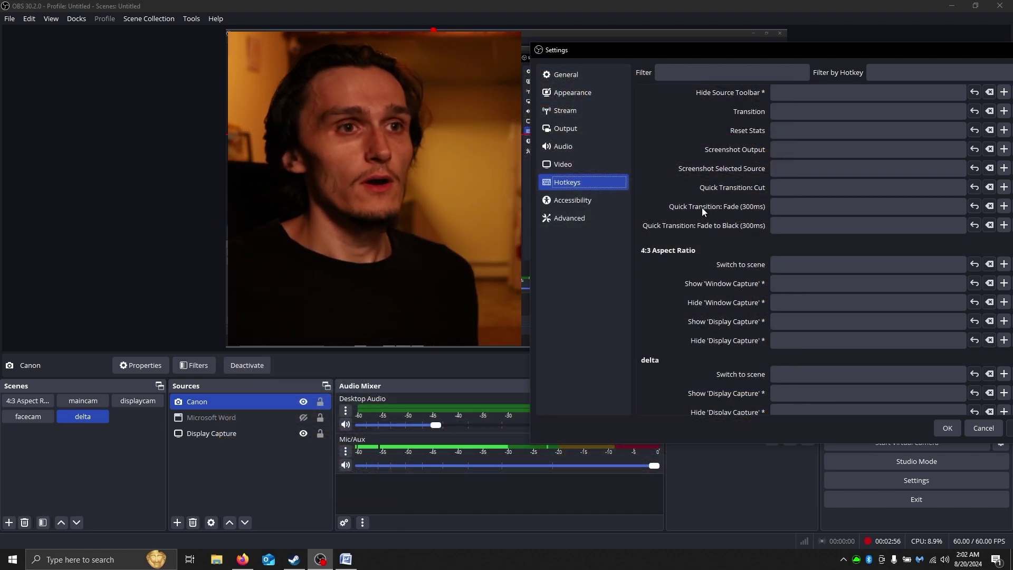
scroll(704, 211, down, 6)
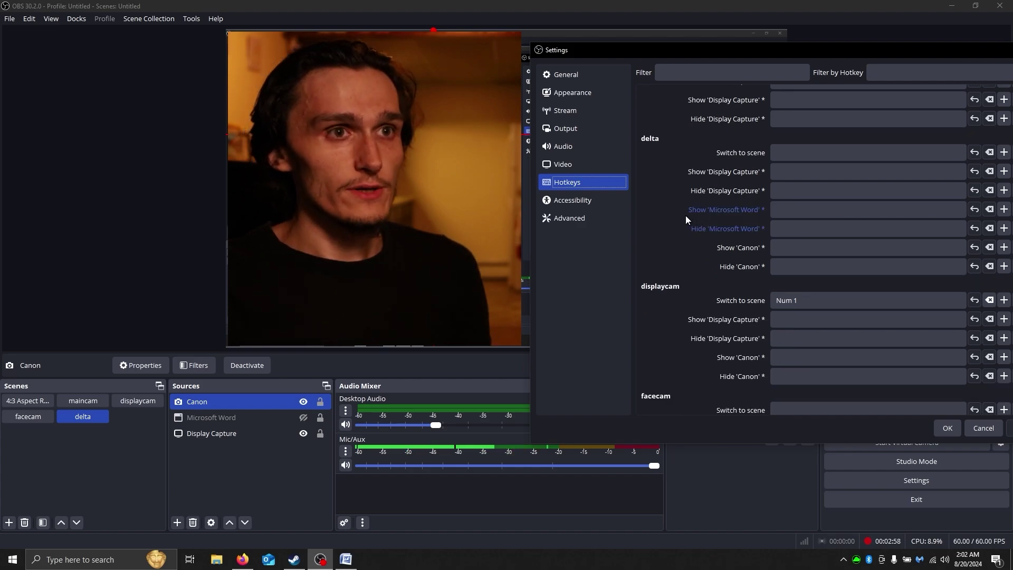
scroll(669, 214, up, 15)
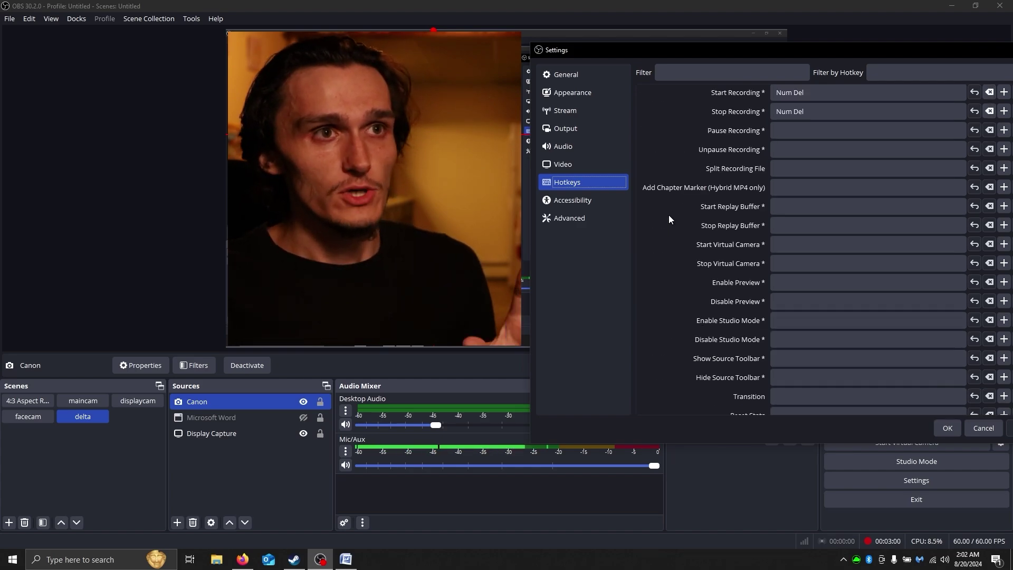
scroll(669, 214, up, 2)
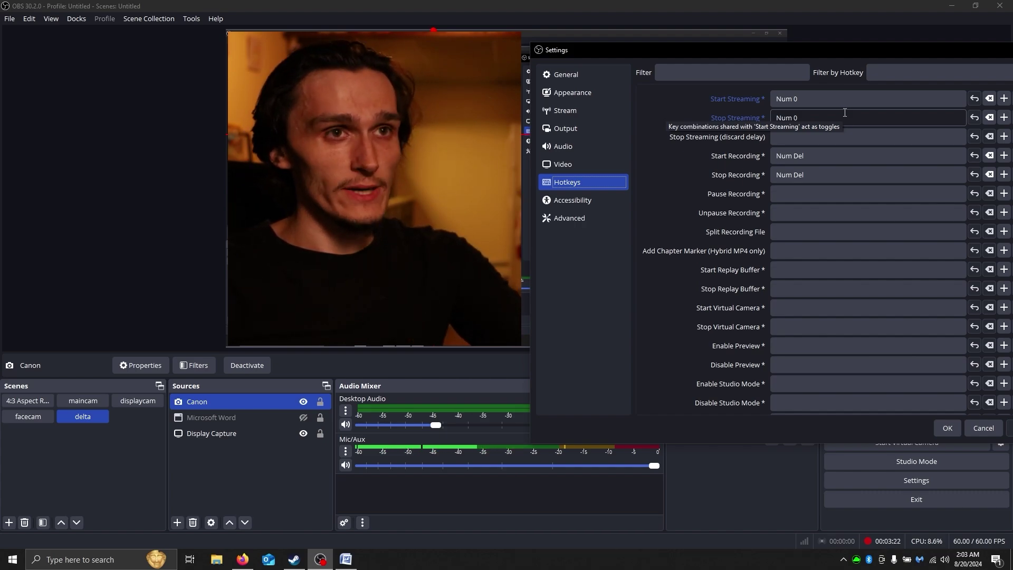
drag(887, 50, 856, 40)
click(941, 421)
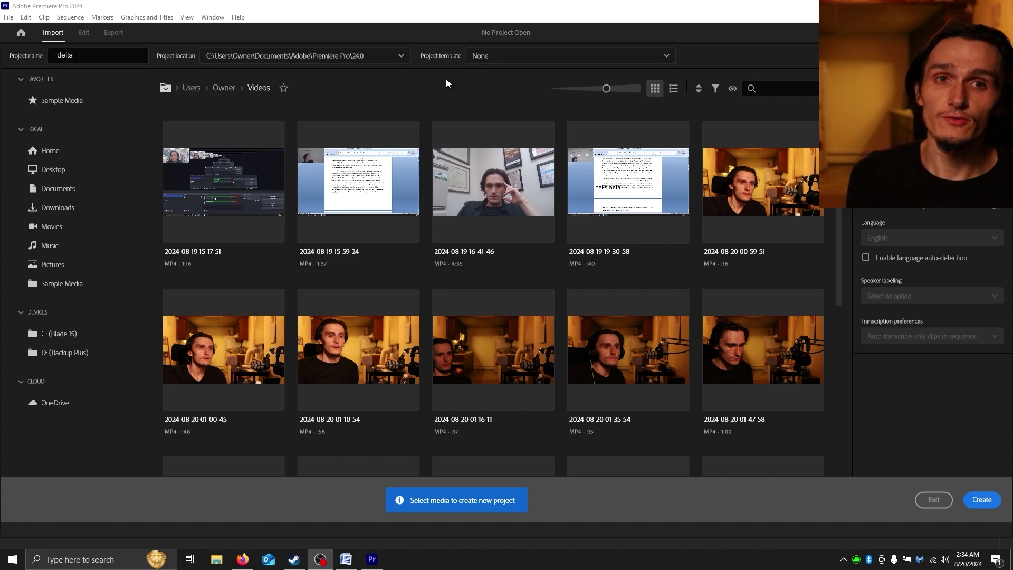
- Switch to Premiere Pro and create a project named delta without media, replacing the existing project
click(104, 53)
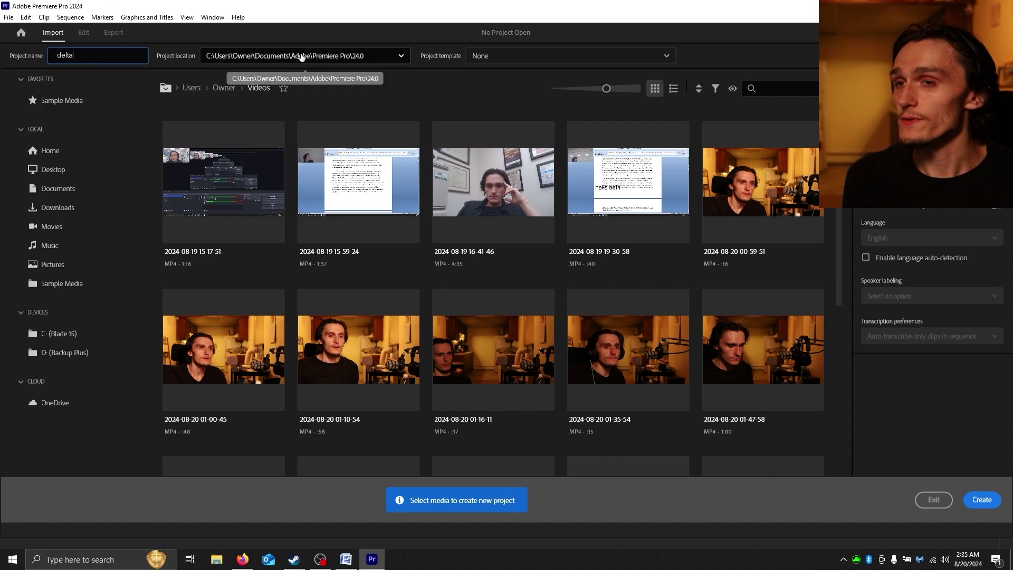
click(998, 508)
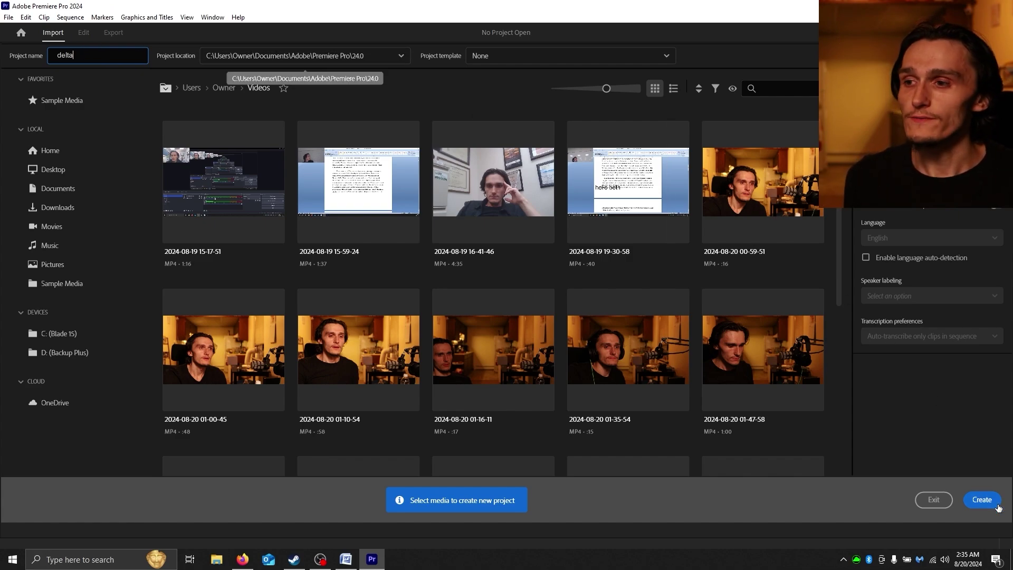
click(981, 501)
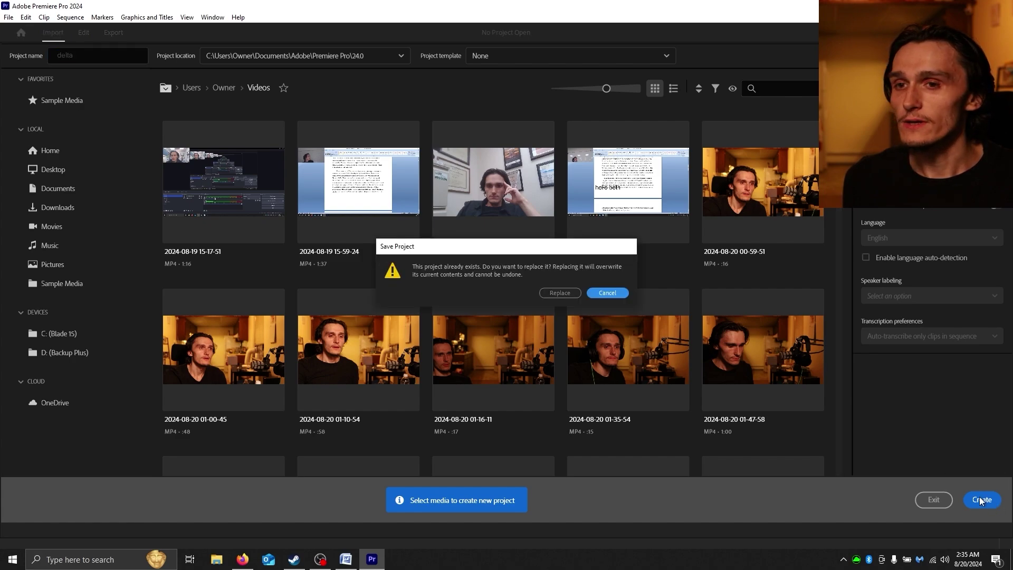
click(560, 292)
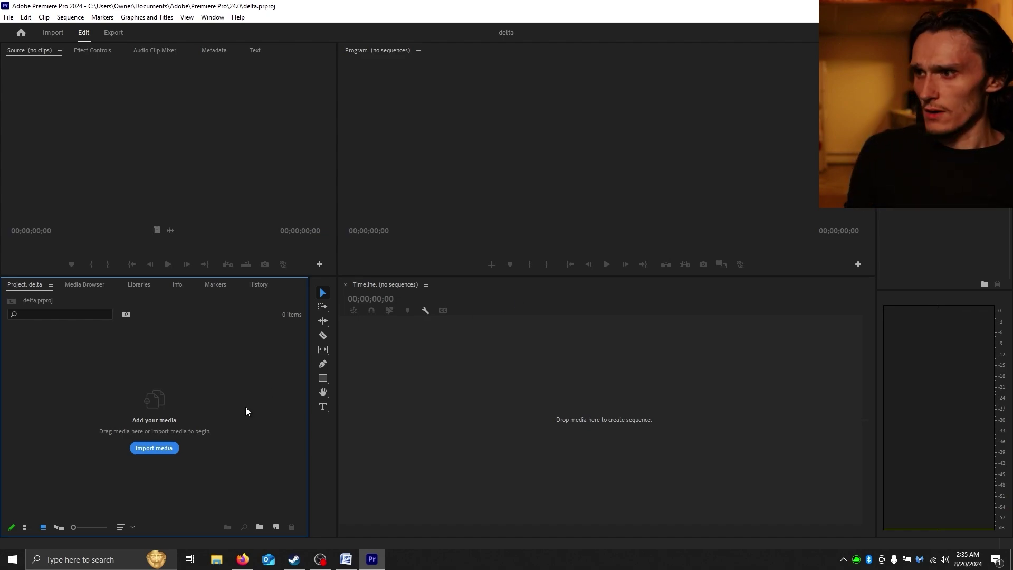
click(257, 111)
click(380, 118)
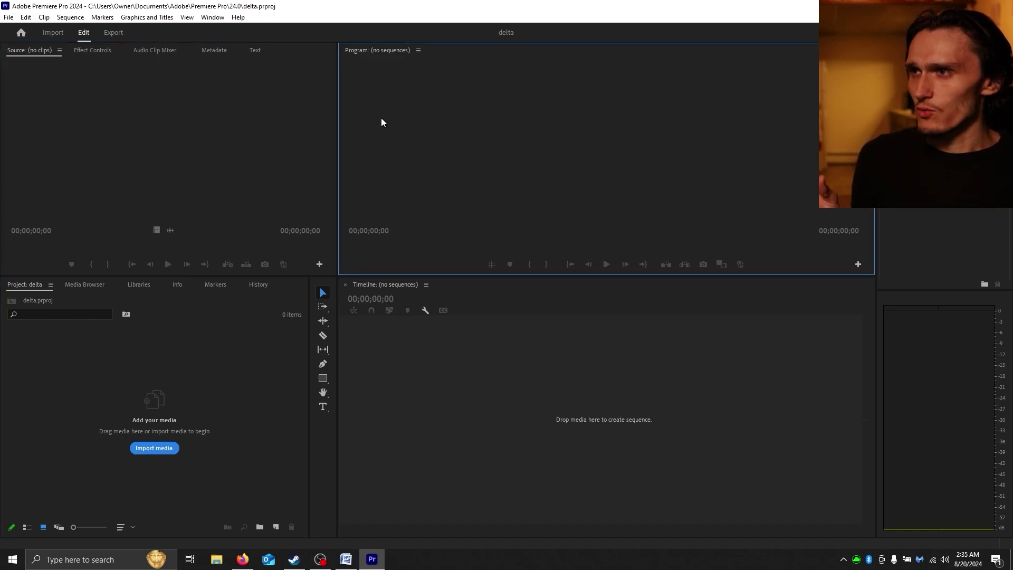
click(156, 354)
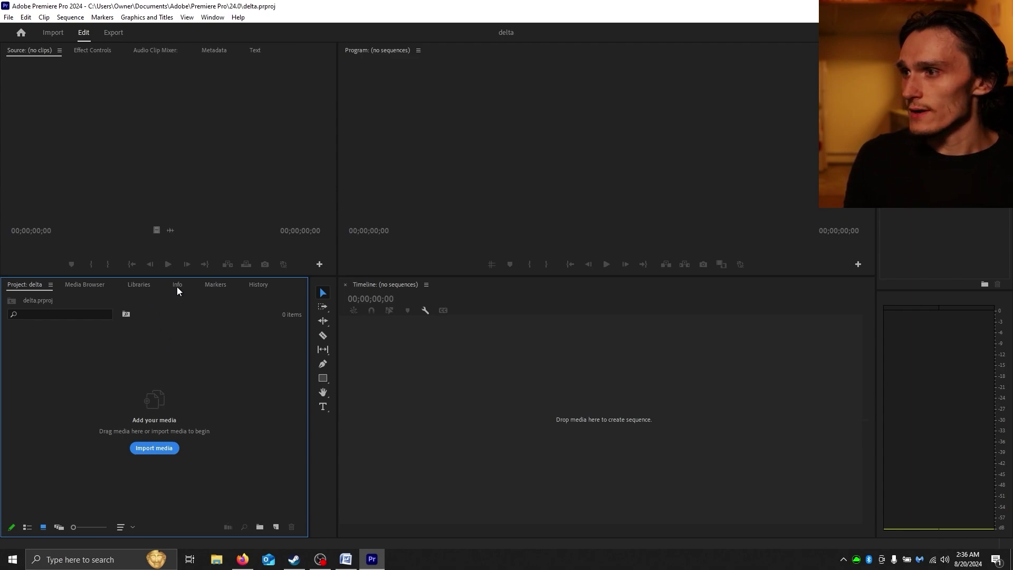
- Look through the Media Browser, Libraries, Info, Markers and History views, and return to the project contents
key(shift+8)
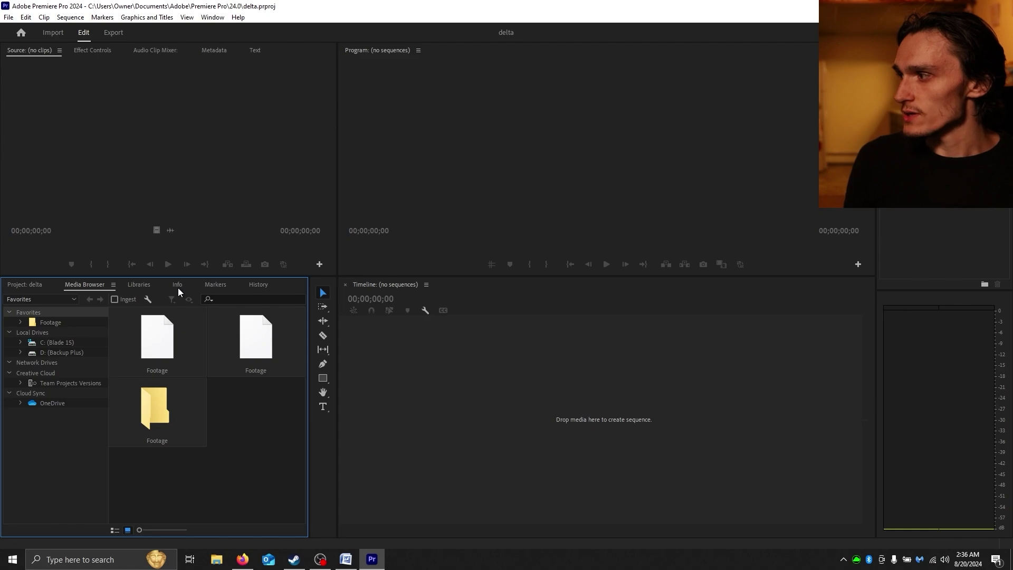
key(ctrl+shift+period)
key(ctrl+shift+period)
key(ctrl+shift+period)
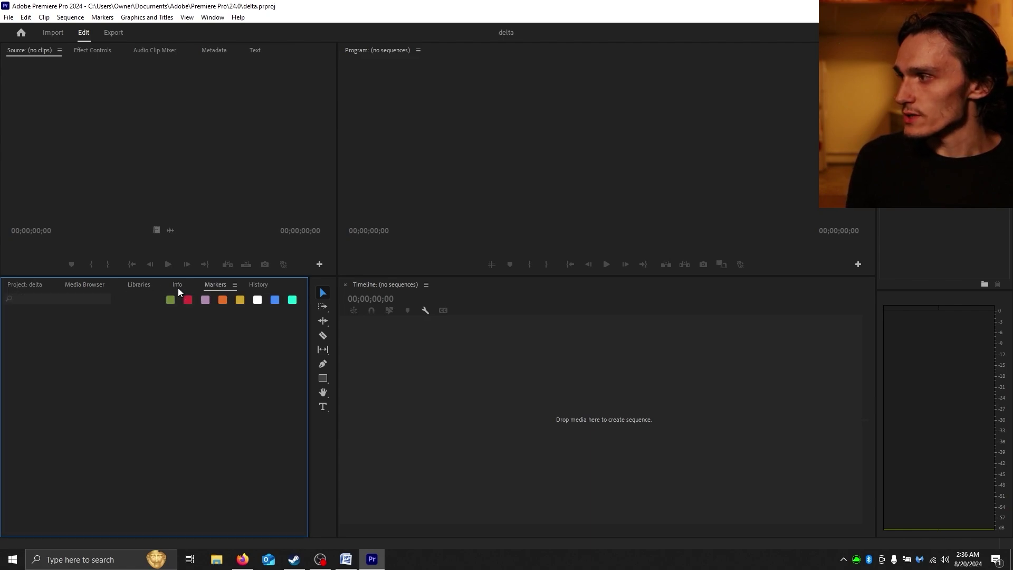
key(ctrl+shift+period)
key(ctrl+shift+comma)
key(ctrl+shift+comma)
key(ctrl+shift+comma)
key(ctrl+shift+comma)
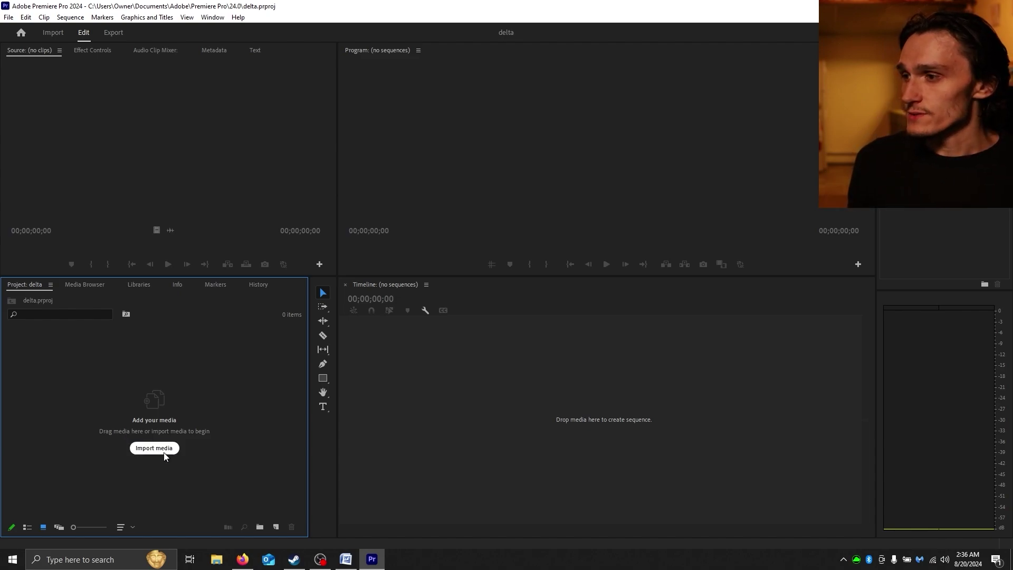
- Import the 2024-08-20 recordings, from 01-47-58 through 02-34-25, from the Videos folder into the project
click(9, 19)
click(9, 18)
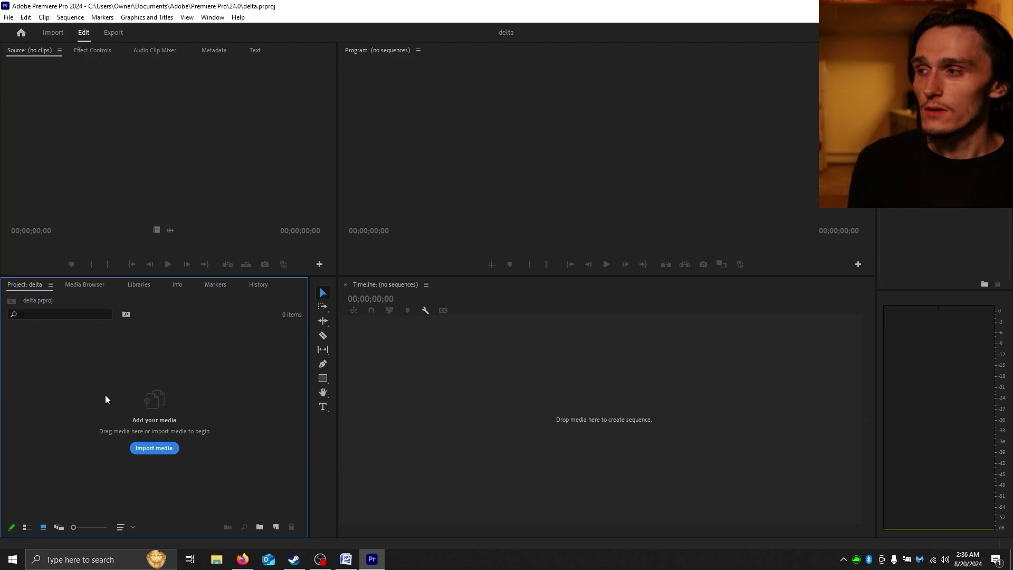
click(147, 446)
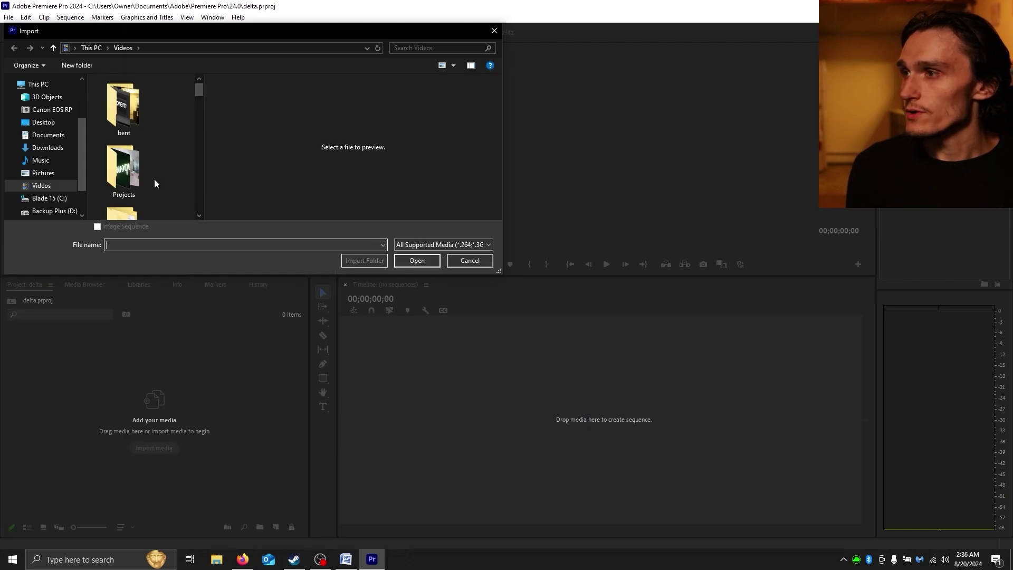
scroll(153, 157, down, 2)
scroll(153, 159, down, 5)
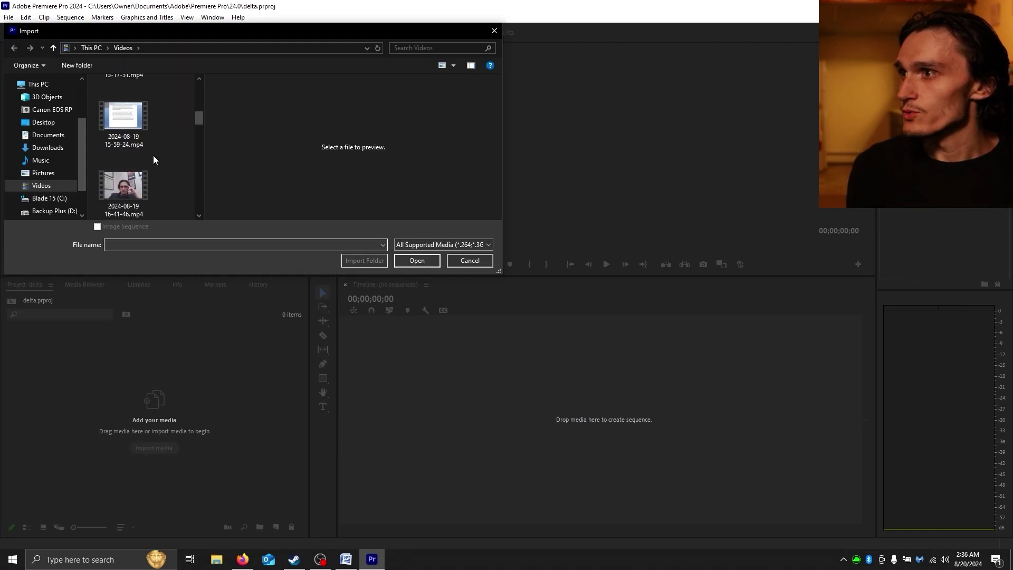
scroll(153, 159, down, 3)
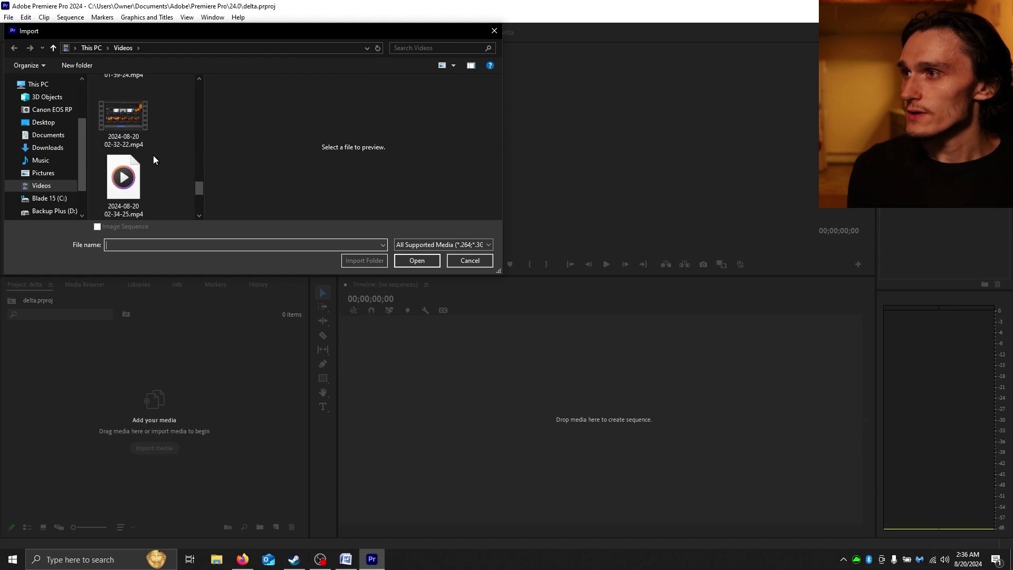
scroll(154, 156, down, 1)
double_click(151, 155)
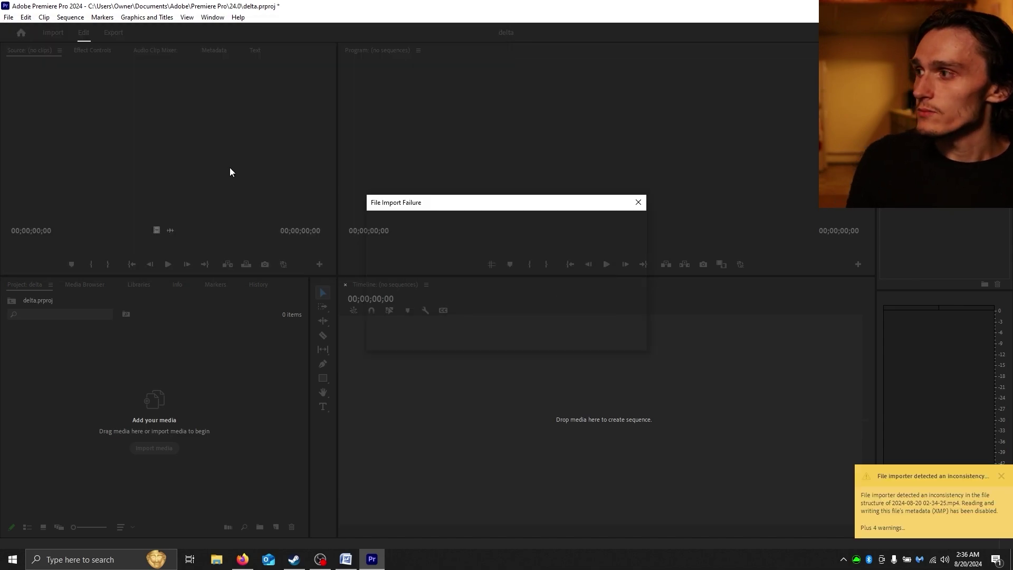
key(Return)
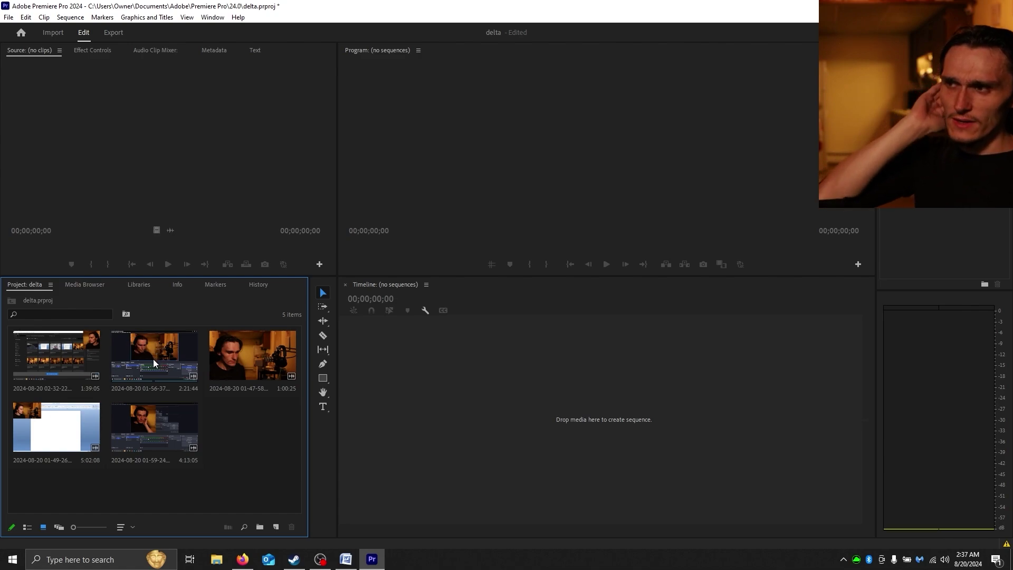
double_click(232, 351)
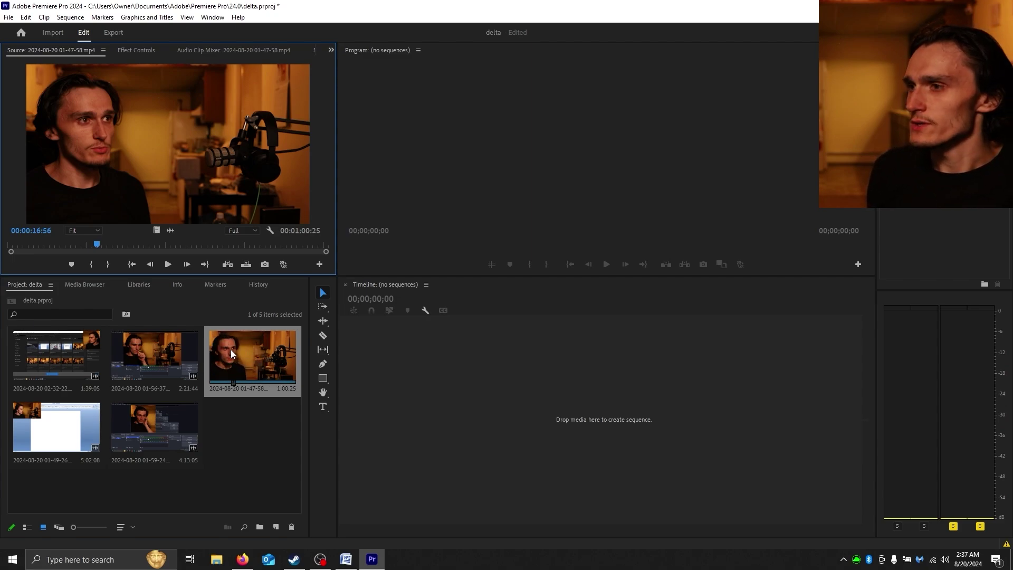
drag(230, 349, 375, 396)
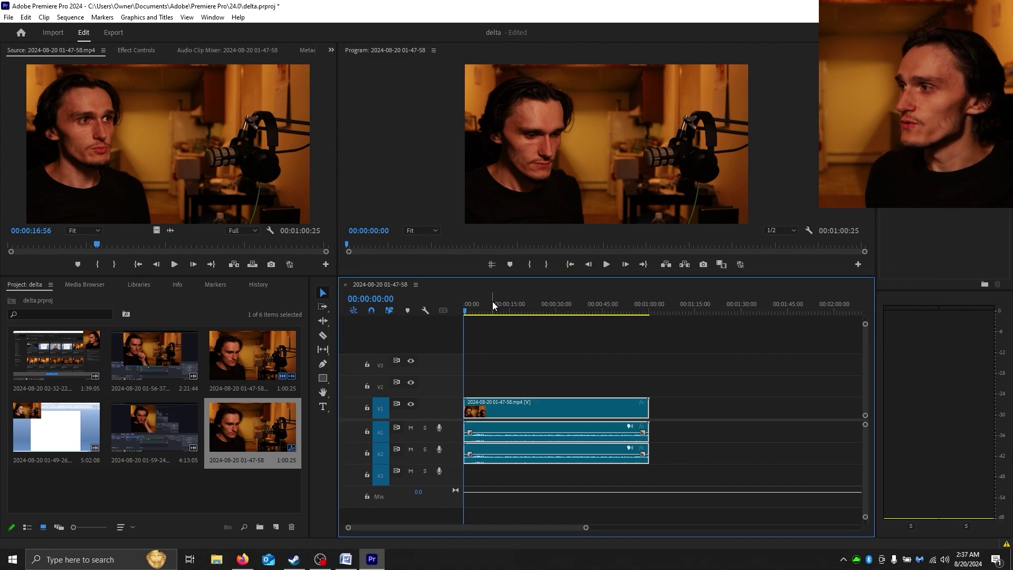
drag(482, 309, 508, 302)
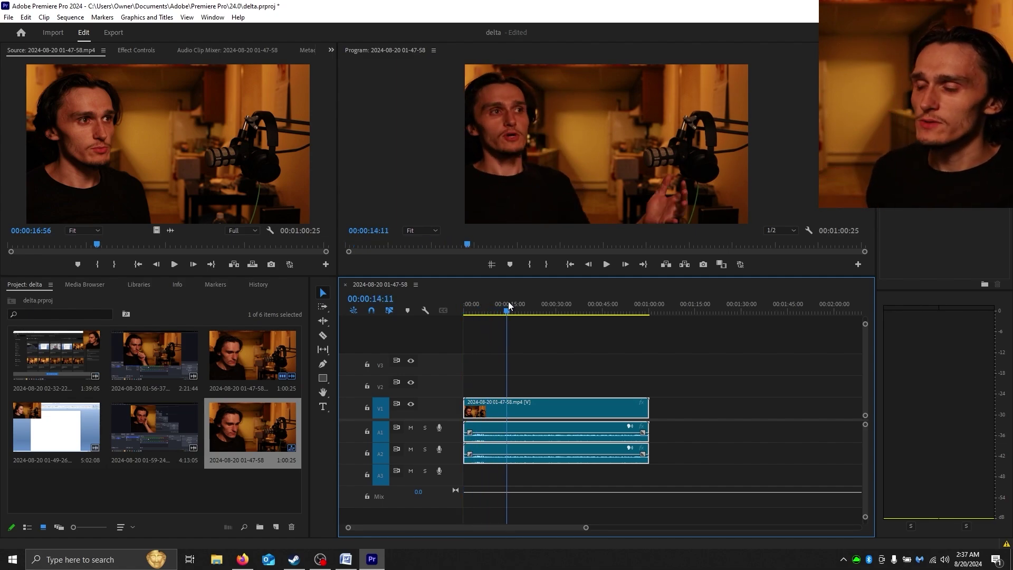
drag(588, 530, 517, 528)
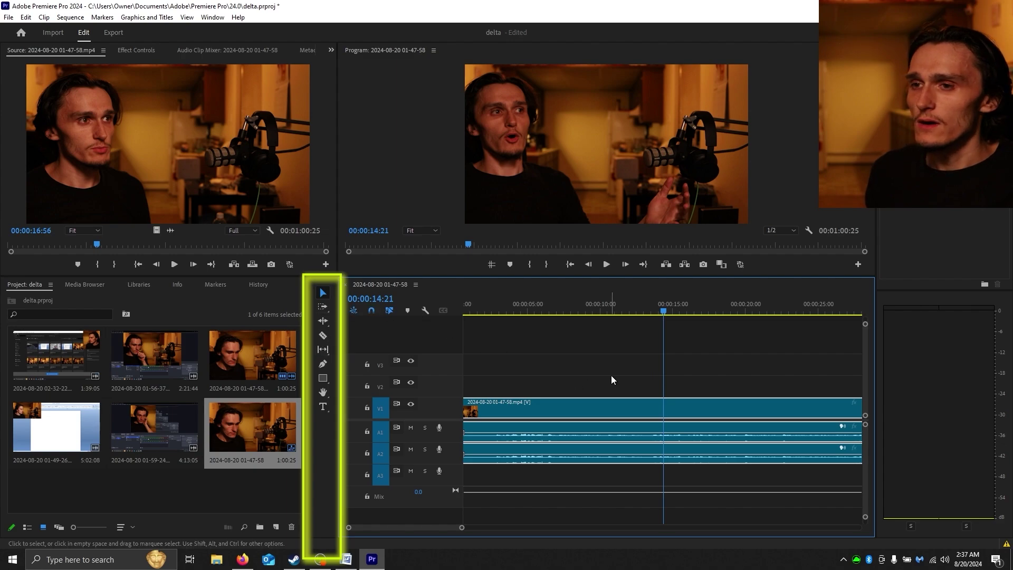
- Position the playhead at 00:00:12:47 and split the clip and its audio there with the Razor tool
click(632, 304)
drag(637, 306, 641, 307)
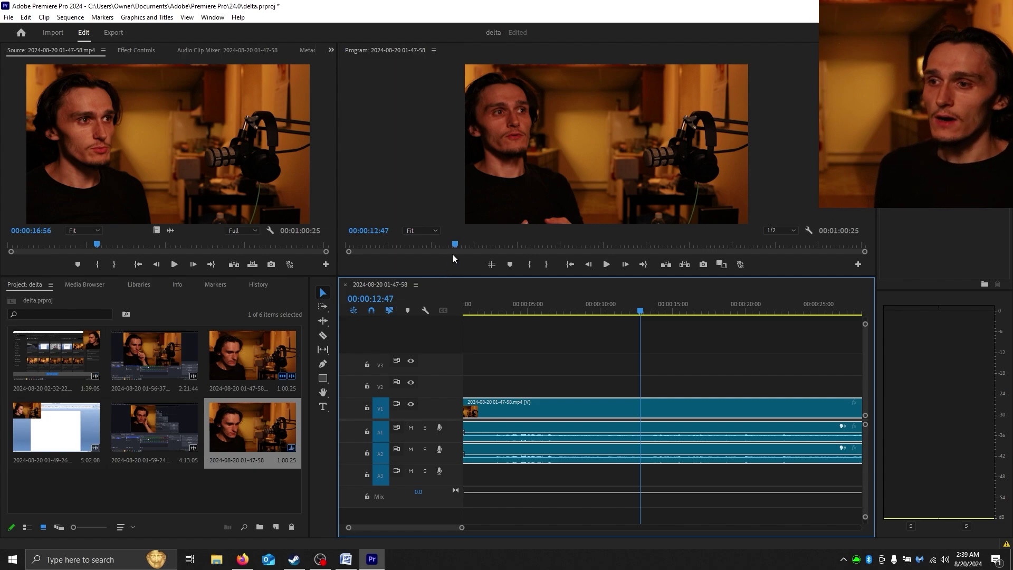
drag(462, 531, 573, 529)
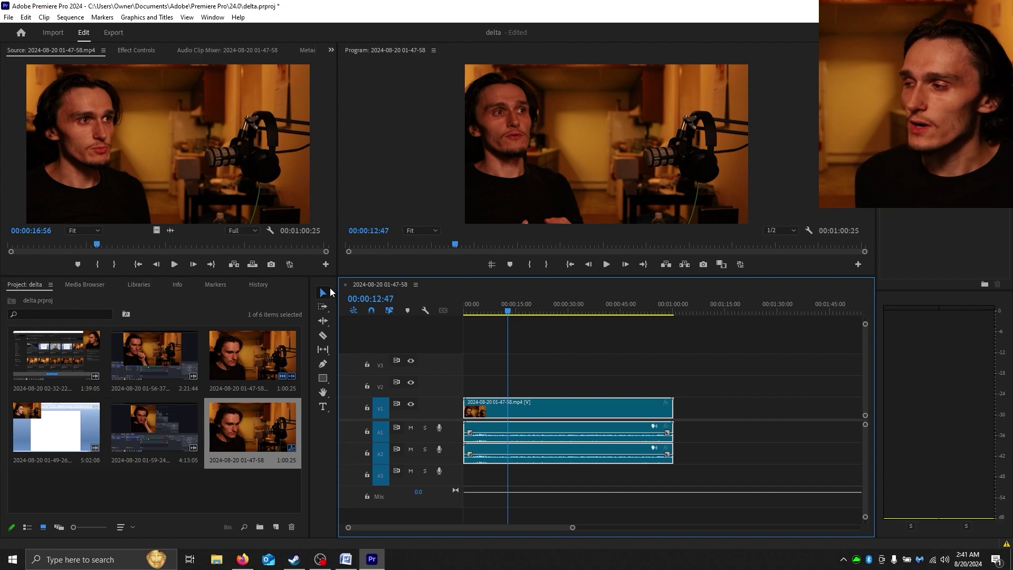
click(323, 335)
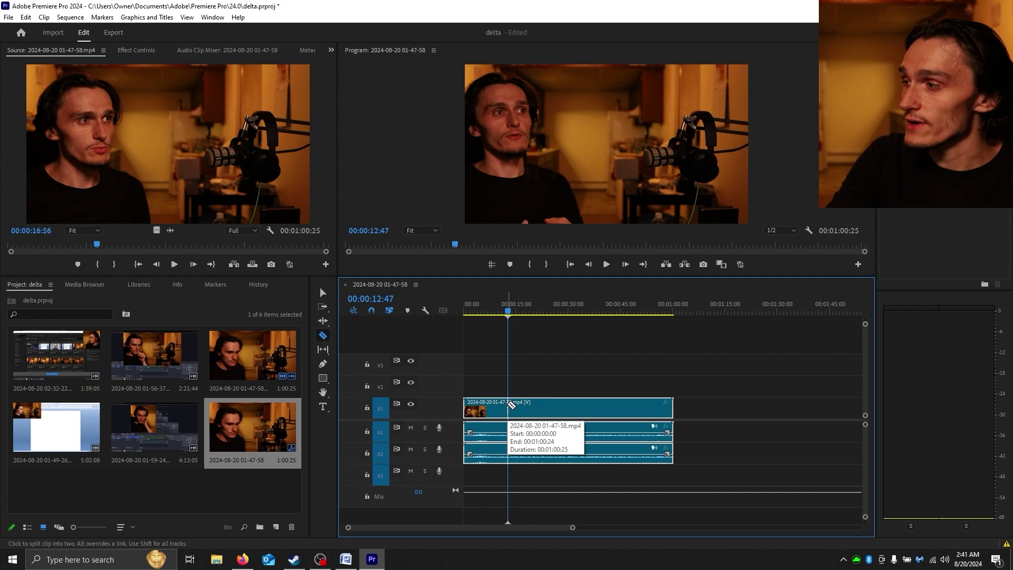
click(510, 404)
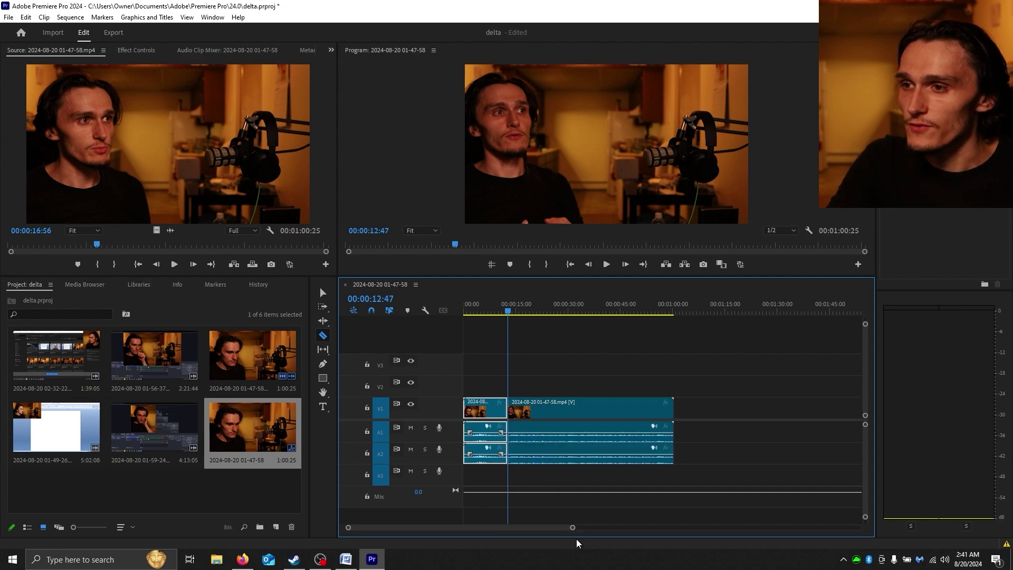
- Move the segment after the cut about 4 seconds later, leaving a gap between the two segments
drag(572, 527, 473, 527)
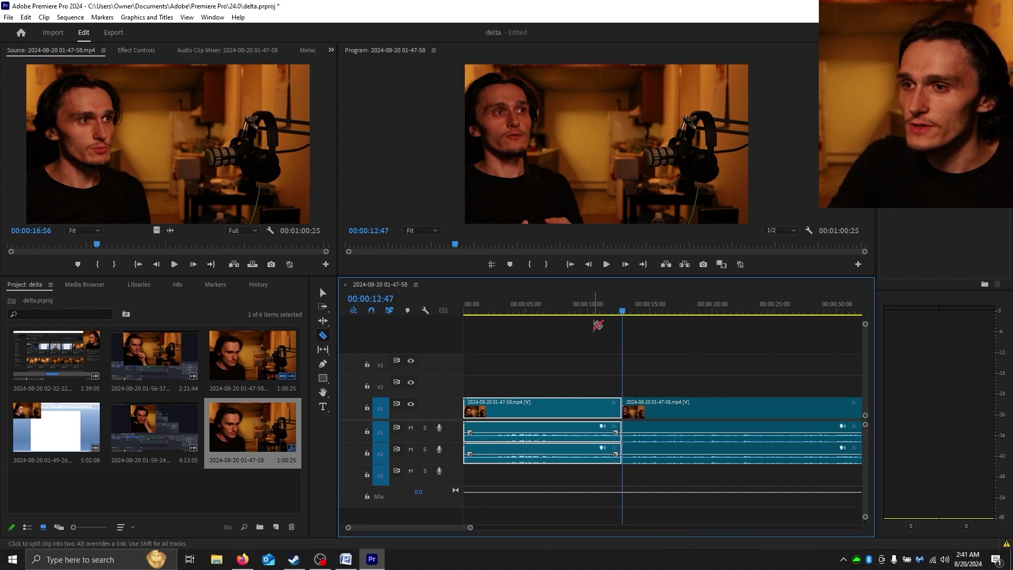
click(591, 311)
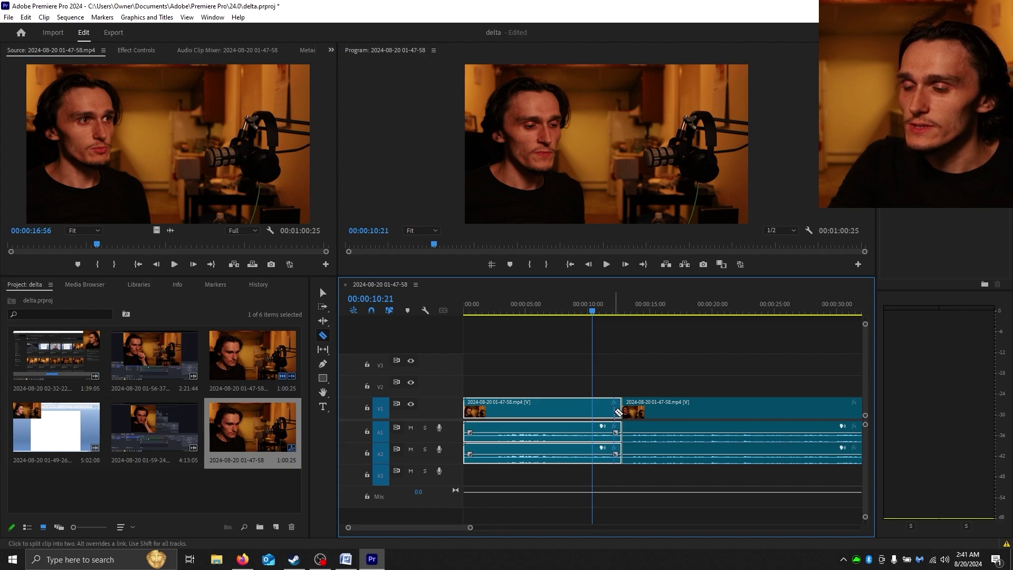
key(v)
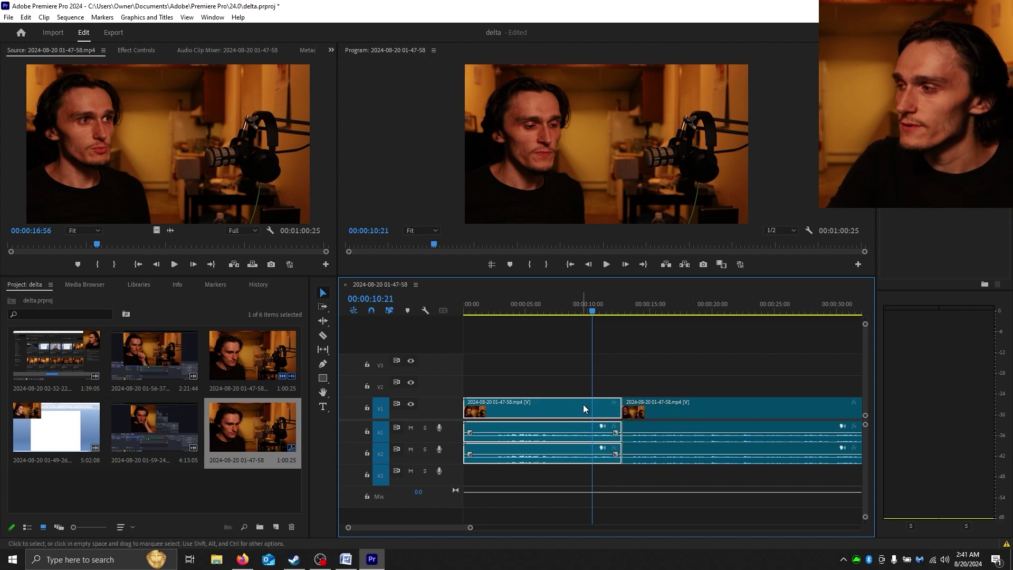
click(694, 406)
click(593, 408)
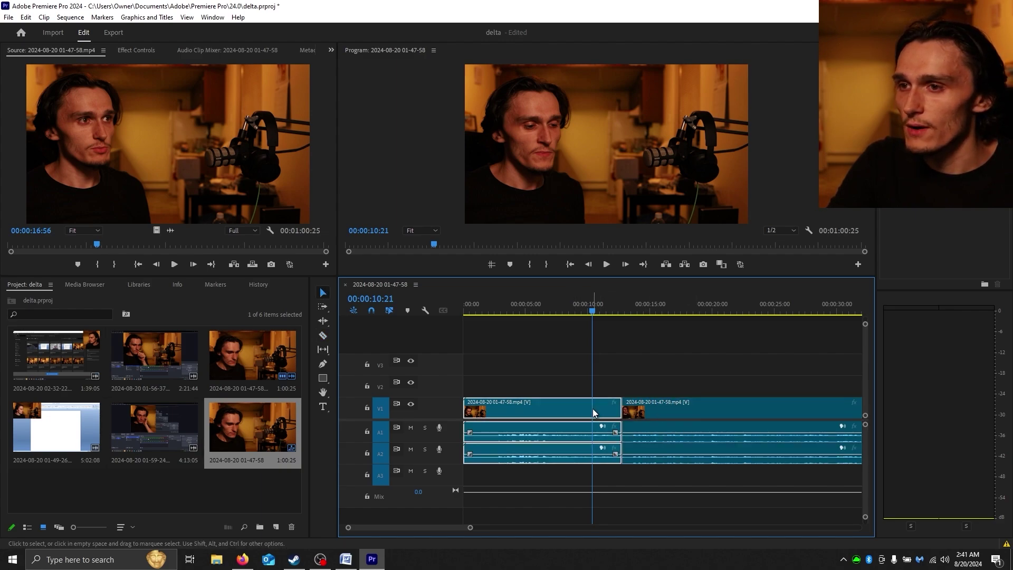
click(700, 404)
drag(698, 405, 745, 406)
- Scrub across the gap to 00:00:18:21 and move the second segment back against the first
drag(595, 308, 616, 310)
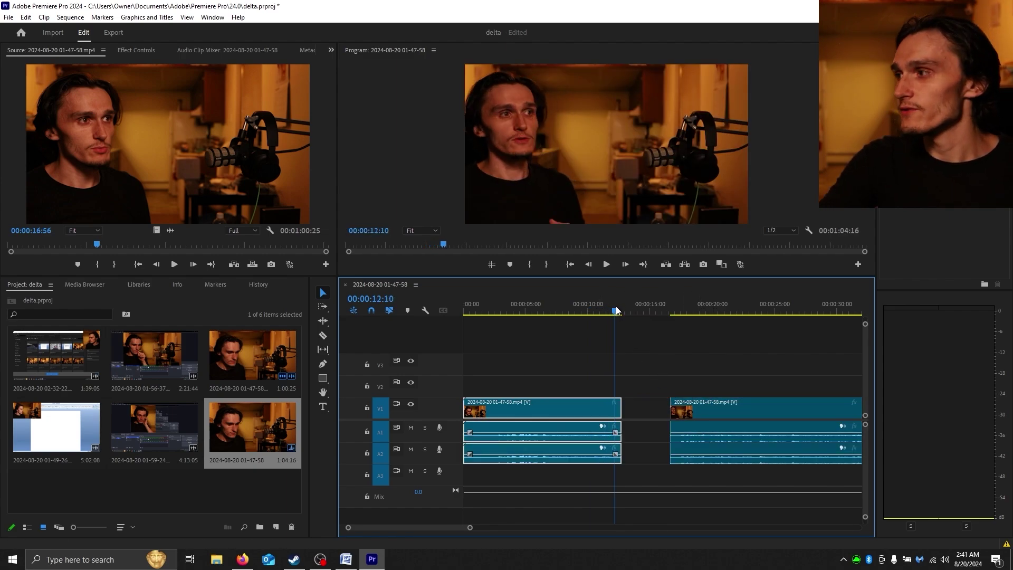
key(Left)
key(Left)
key(Left)
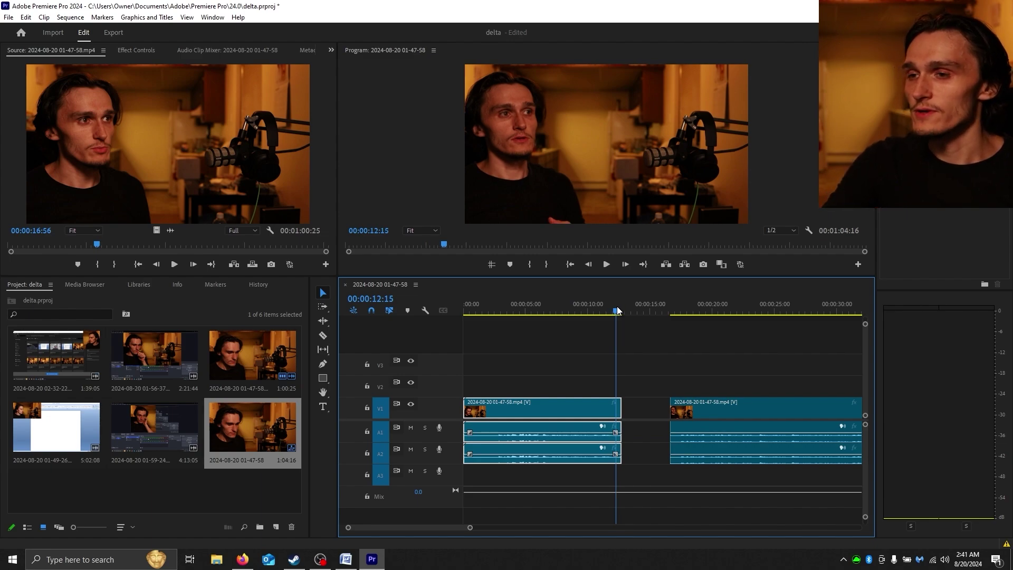
drag(616, 310, 694, 309)
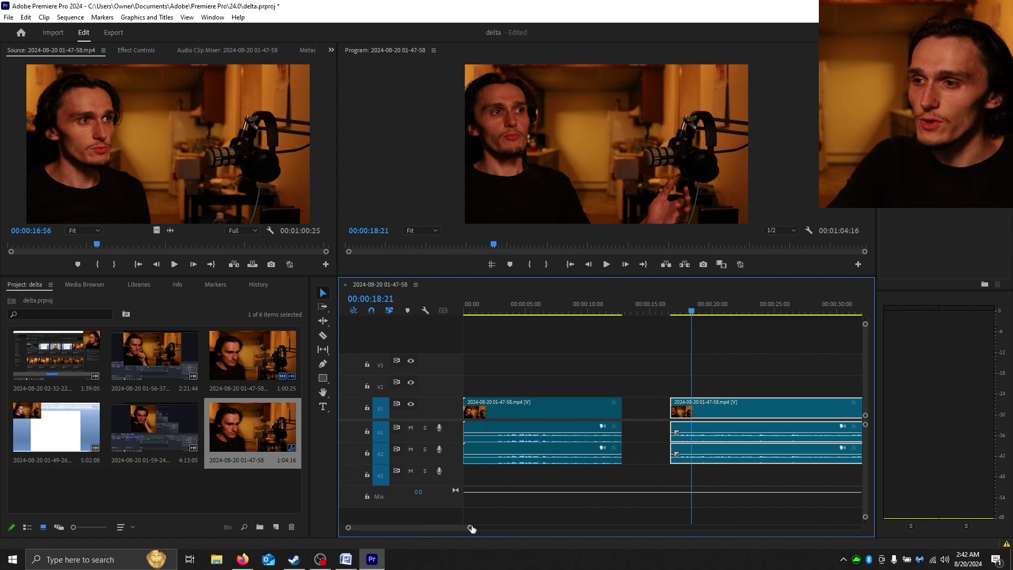
drag(470, 528, 571, 528)
drag(561, 406, 553, 410)
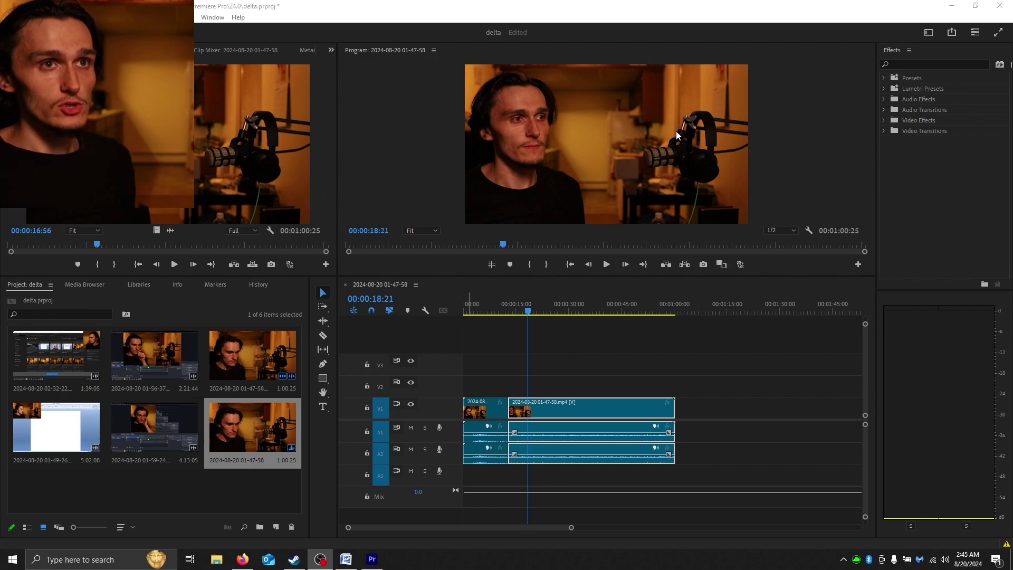
- Switch to the Starter workspace and move the playhead to the cut at 00:00:13:03
click(930, 33)
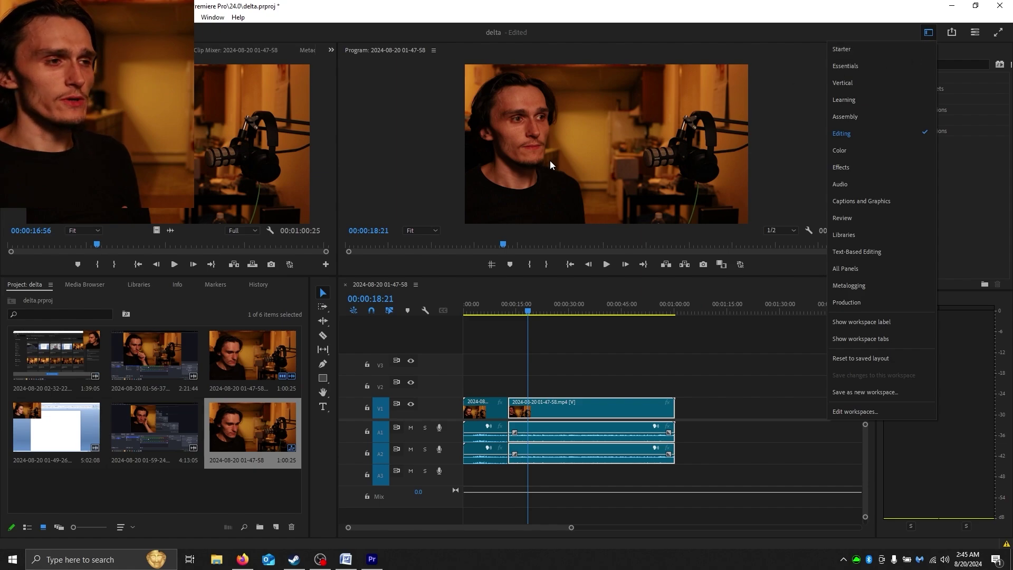
click(864, 49)
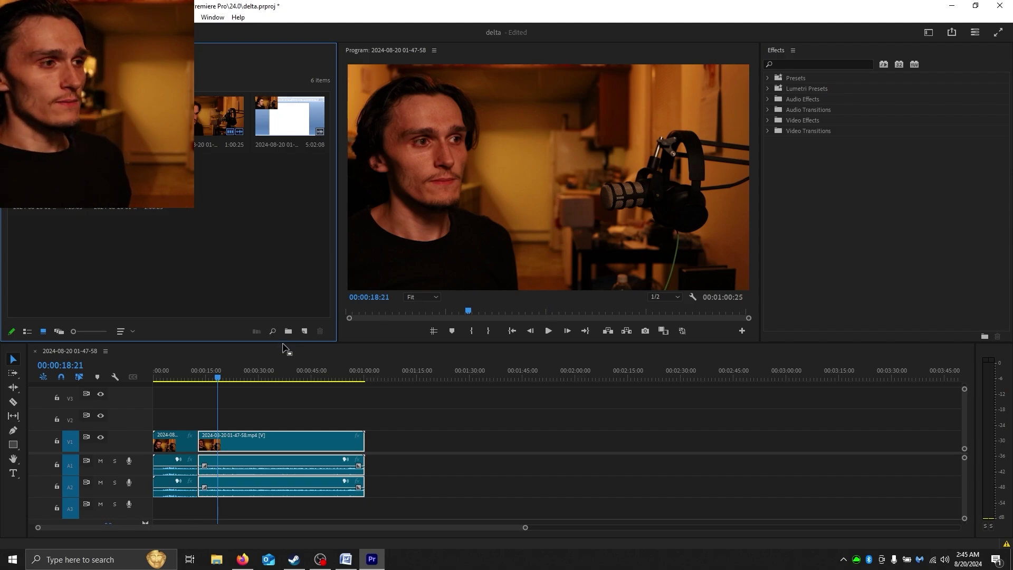
mouse_move(196, 375)
mouse_down()
mouse_move(159, 375)
mouse_move(233, 376)
mouse_move(186, 375)
mouse_move(201, 375)
mouse_up()
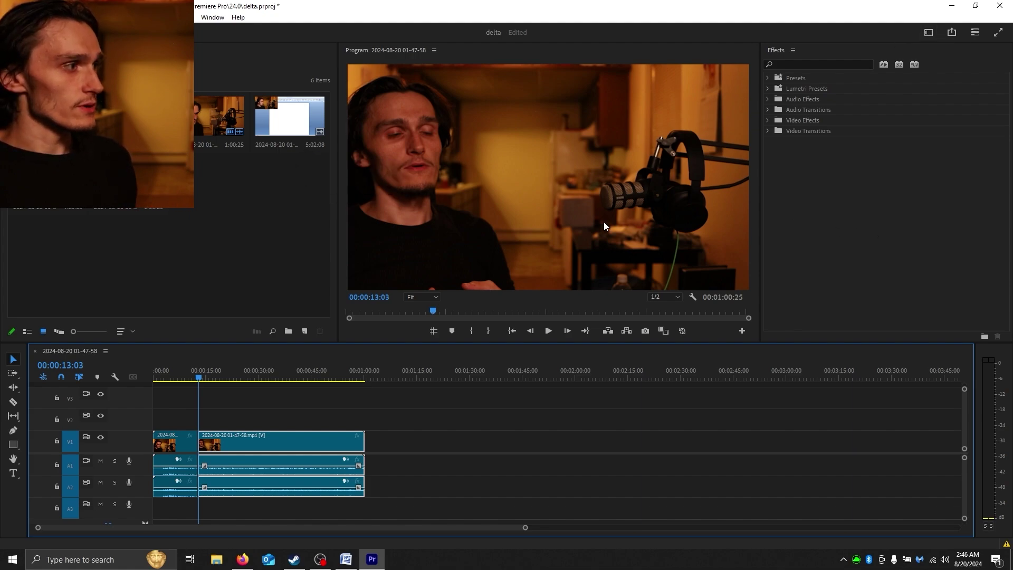
click(863, 197)
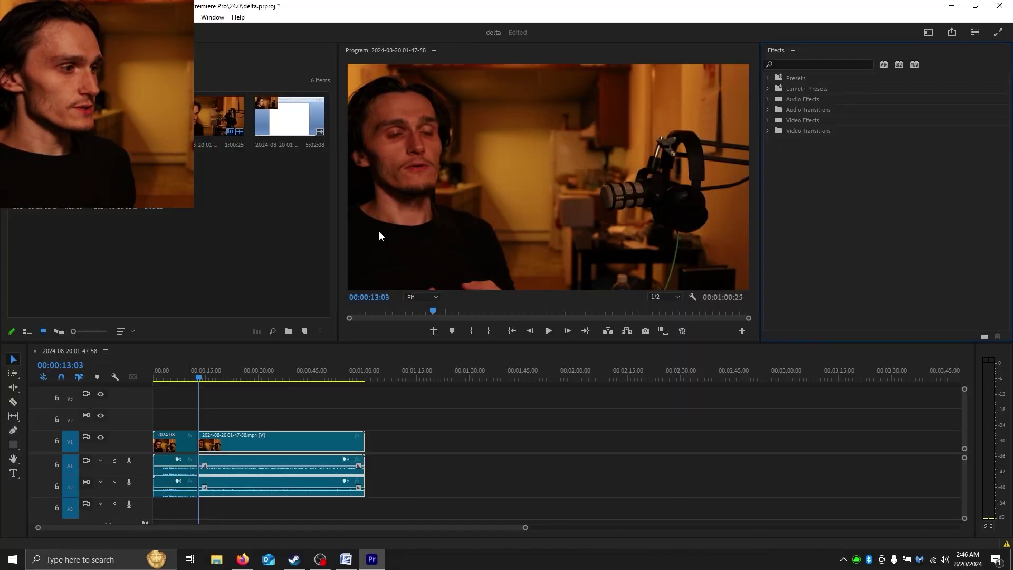
- Switch to the Captions and Graphics workspace and show the sequence's captions view
click(929, 34)
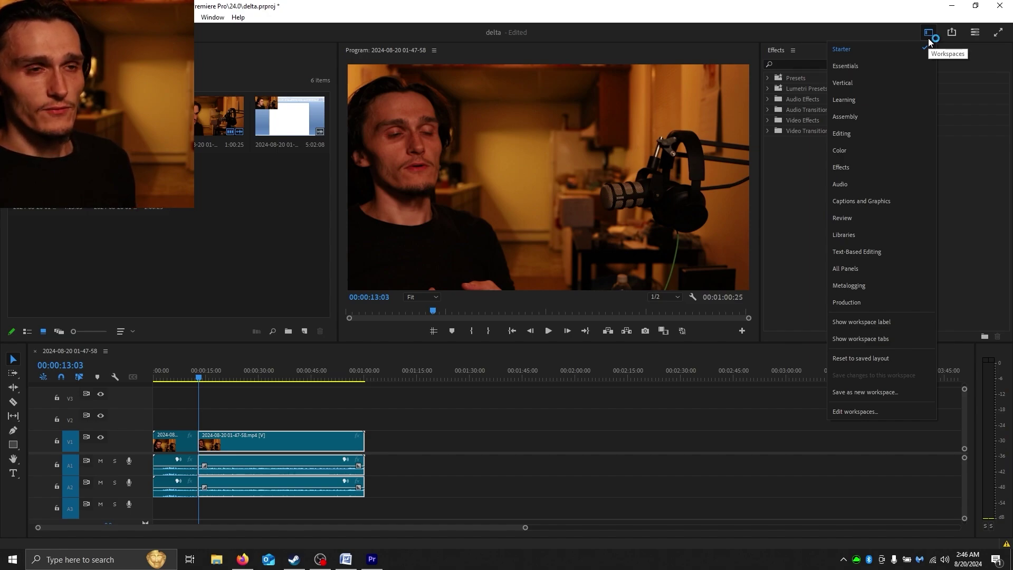
click(892, 208)
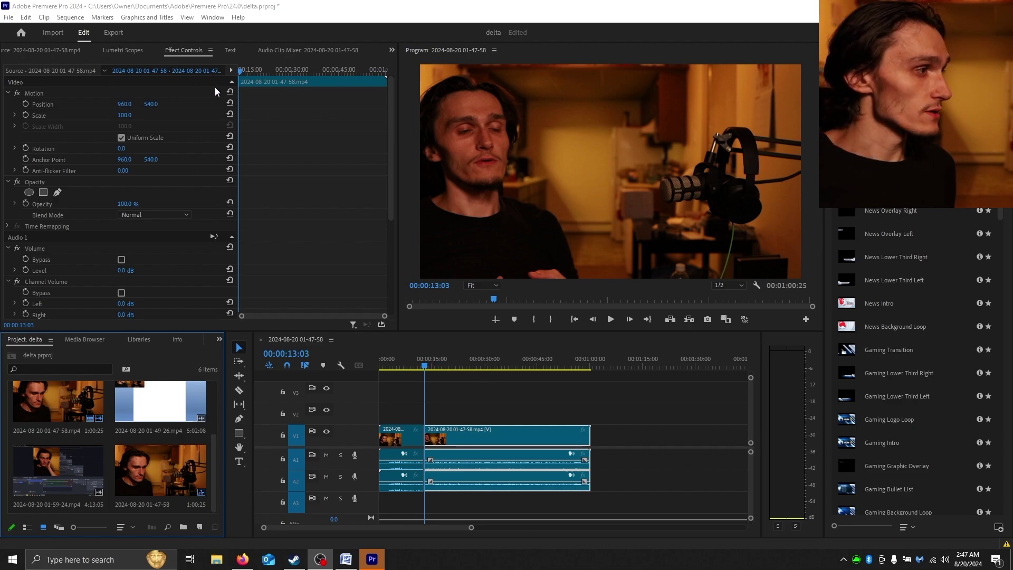
click(230, 50)
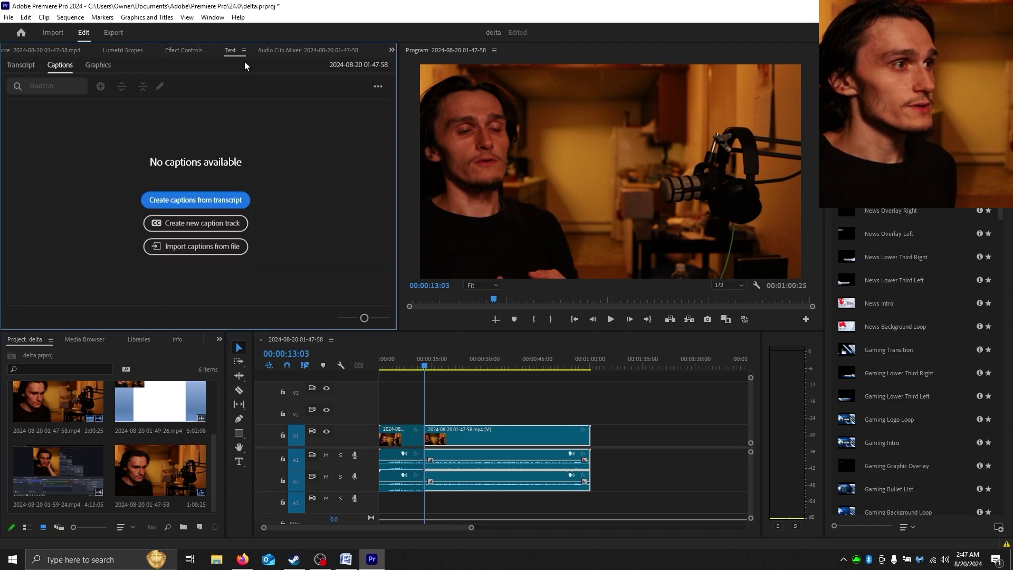
- Select both timeline segments and create captions from a transcript, using Subtitle default, English, no speaker separation and the Mix audio track
drag(467, 530, 560, 530)
drag(505, 408, 381, 480)
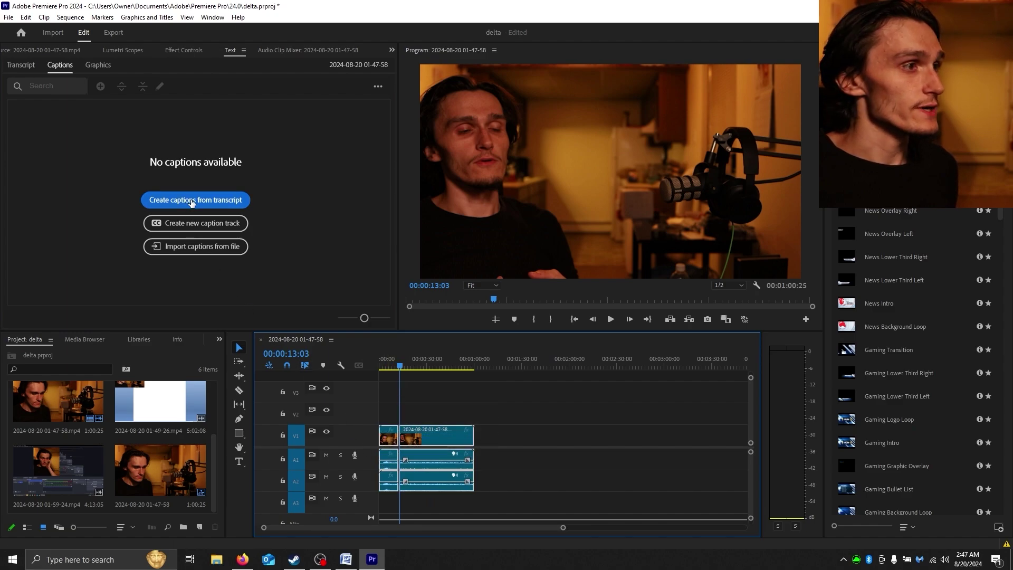
click(192, 201)
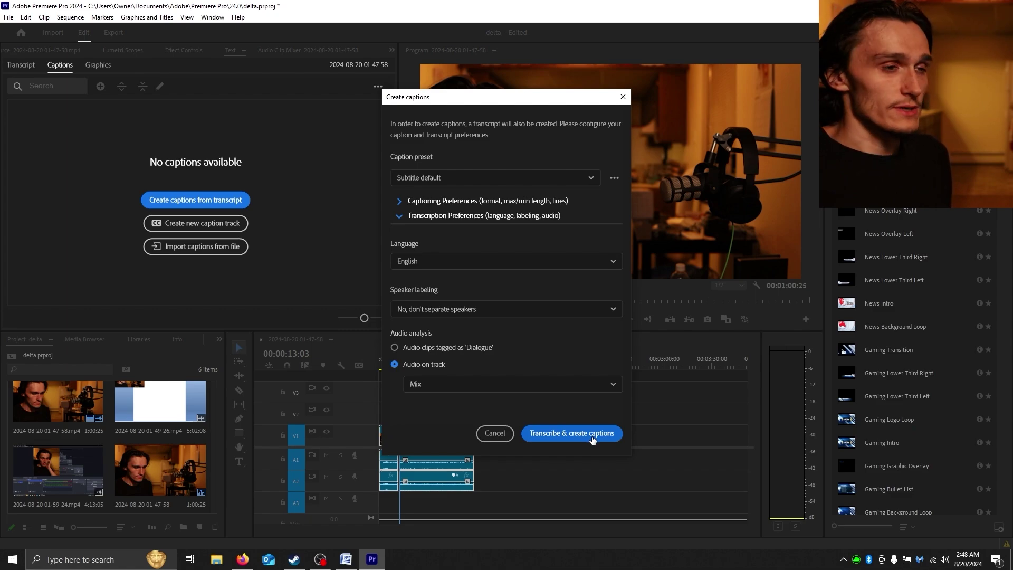
click(592, 433)
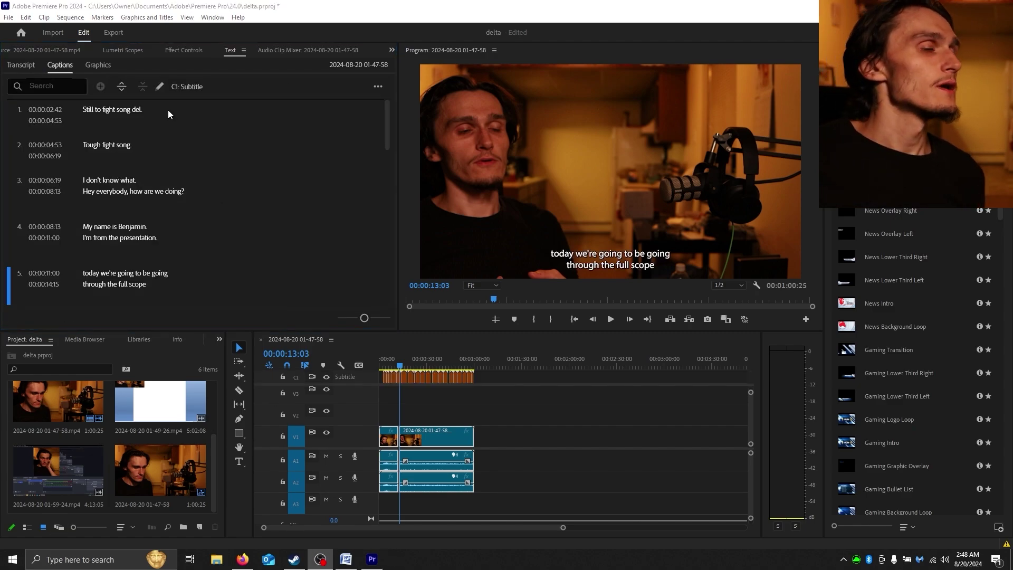
- Scrub through the opening seconds of the sequence to compare the generated captions with the footage, stopping at 00:00:05:00
click(383, 360)
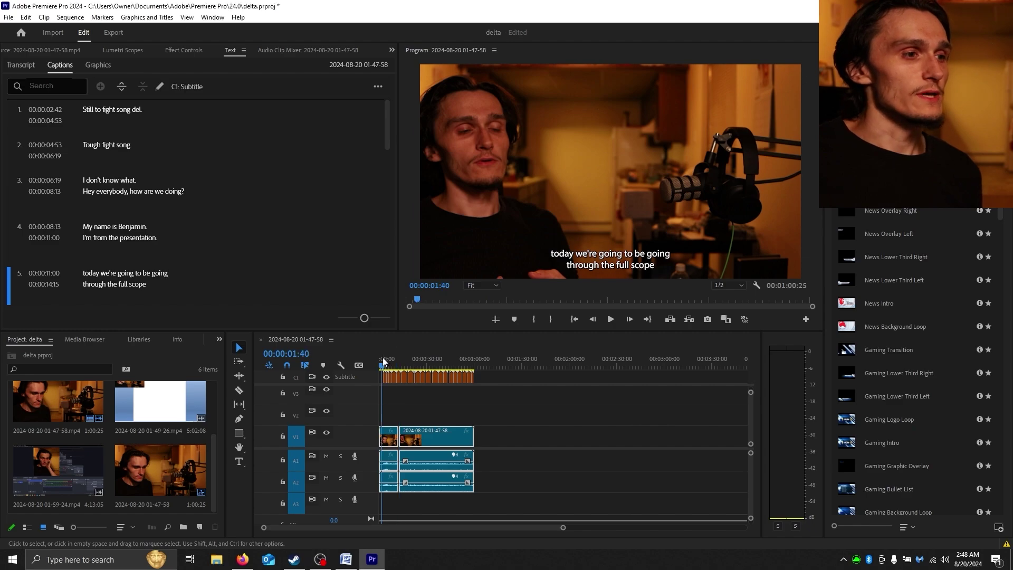
mouse_move(385, 362)
mouse_down()
mouse_move(474, 363)
mouse_move(393, 368)
mouse_up()
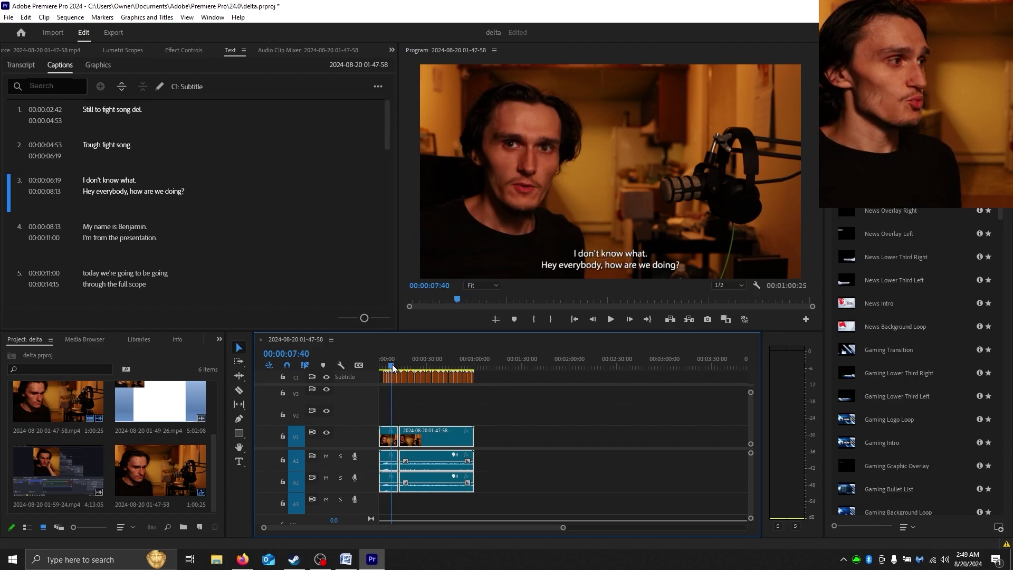
drag(393, 368, 389, 368)
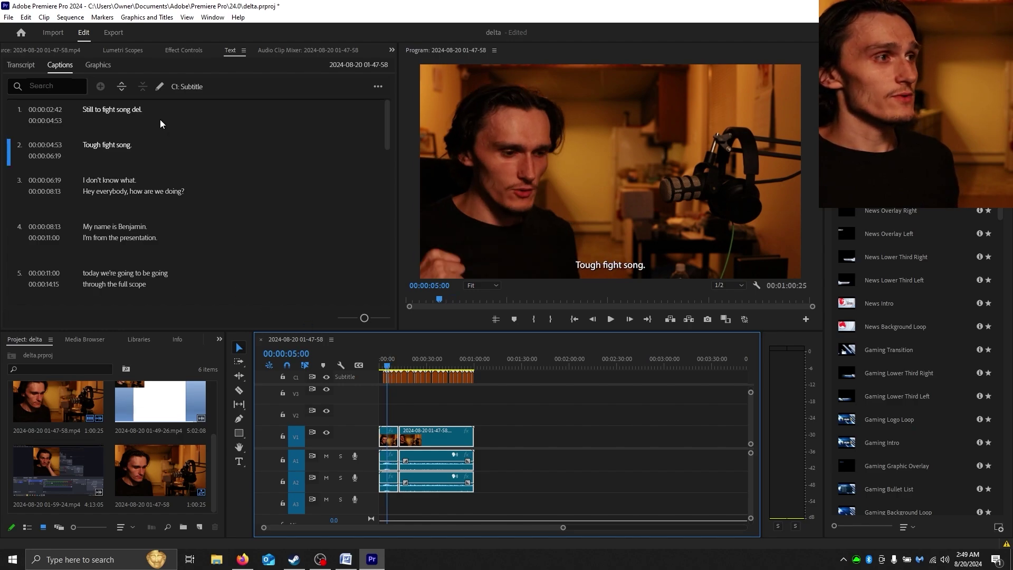
- Replace the text of the first caption with "Delta Fight Song."
click(134, 111)
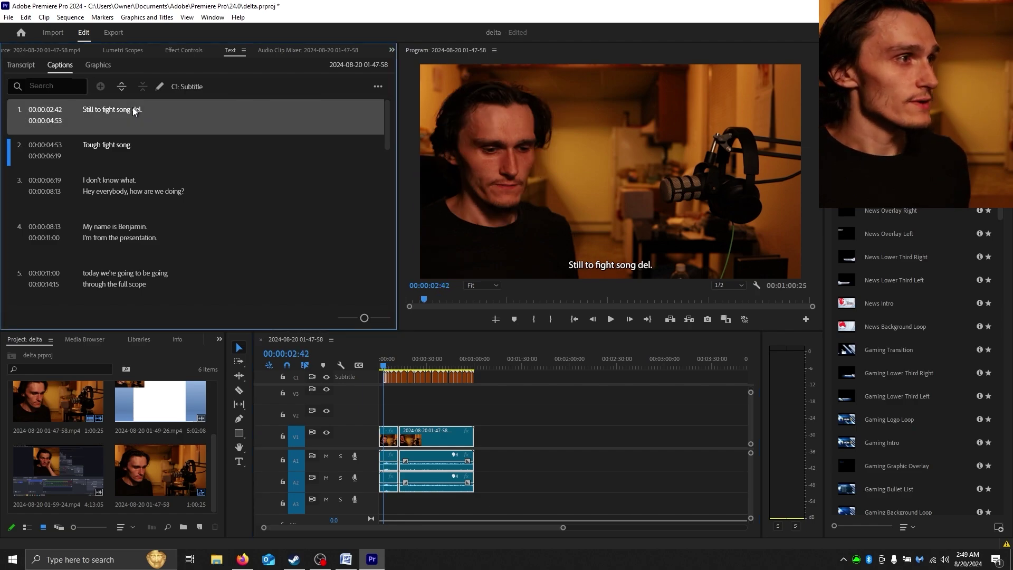
double_click(134, 111)
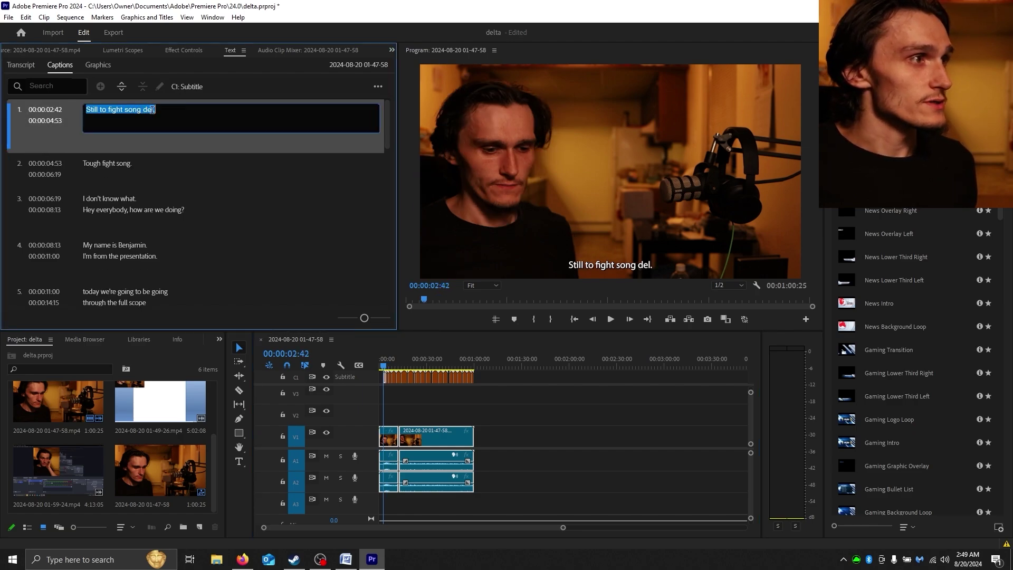
drag(153, 110, 62, 120)
text(I.)
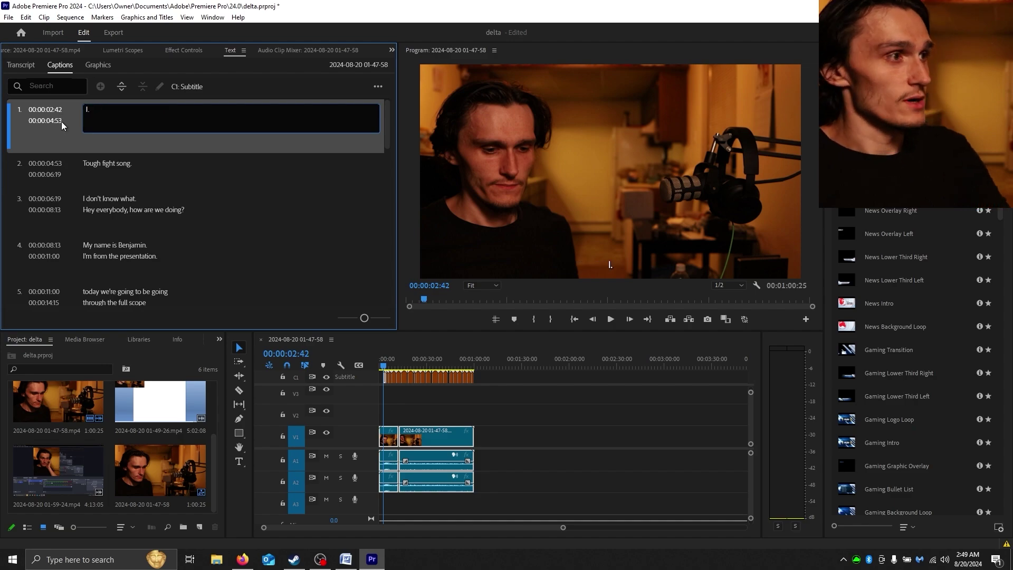
text(Delta Fight Song)
- Change the second caption's text to "Delta fight song." and finish editing by selecting the third caption
click(105, 149)
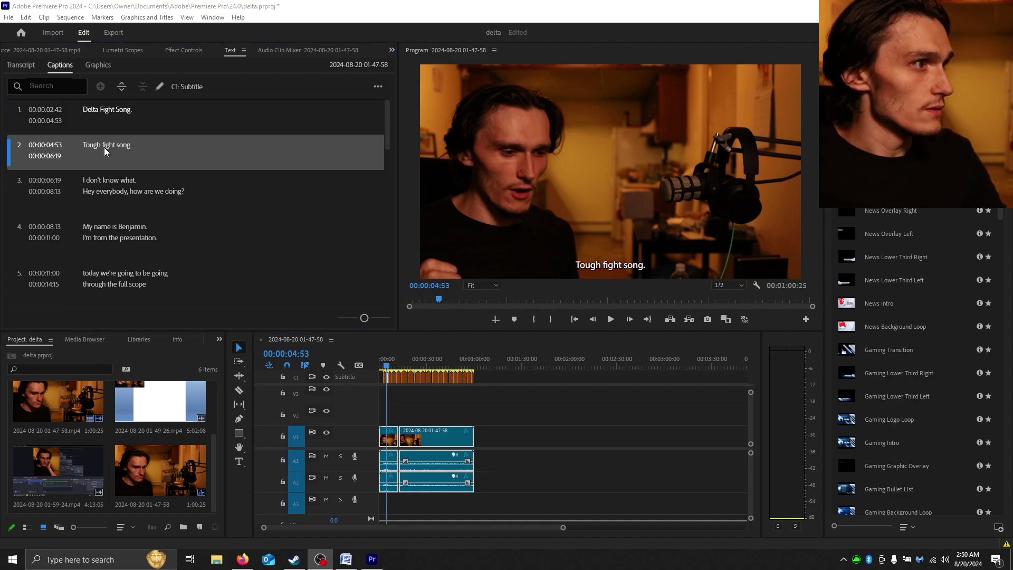
double_click(106, 150)
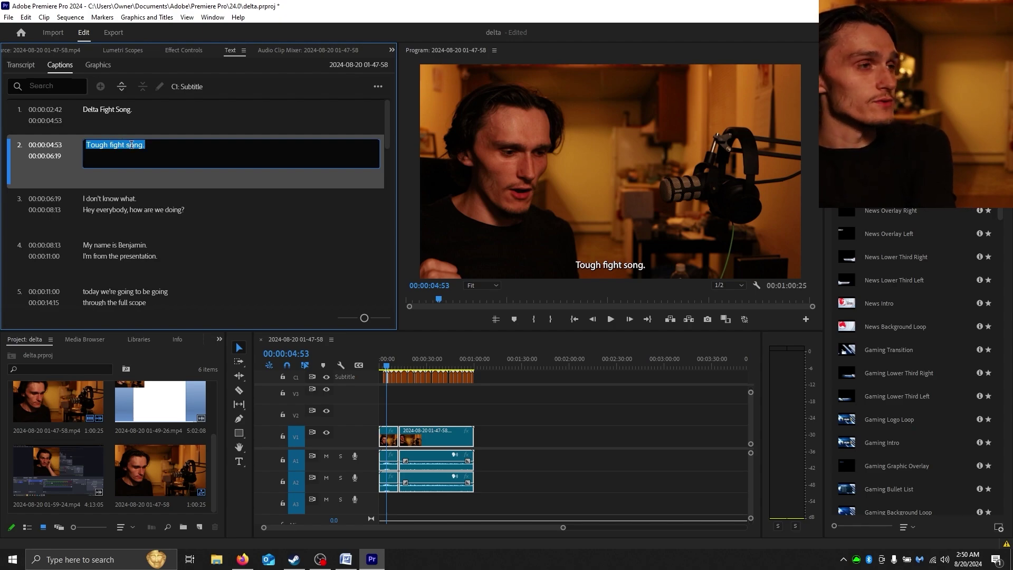
drag(142, 146, 66, 149)
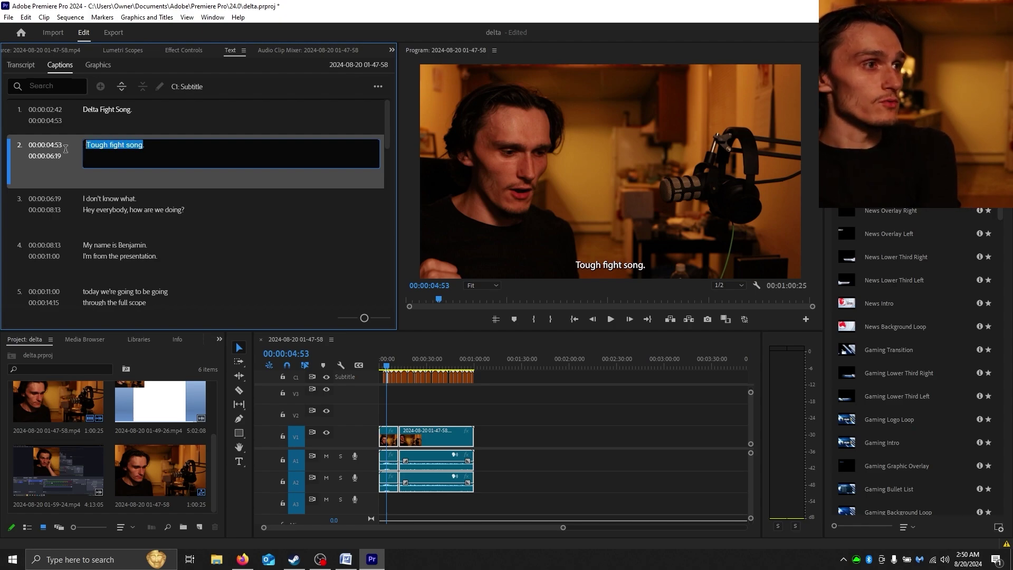
text(D)
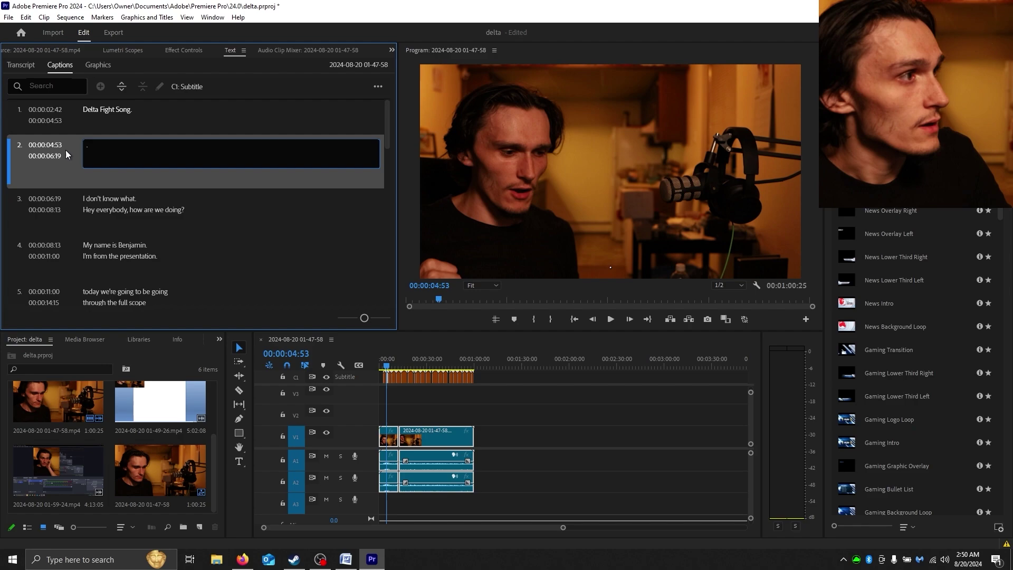
text(elta)
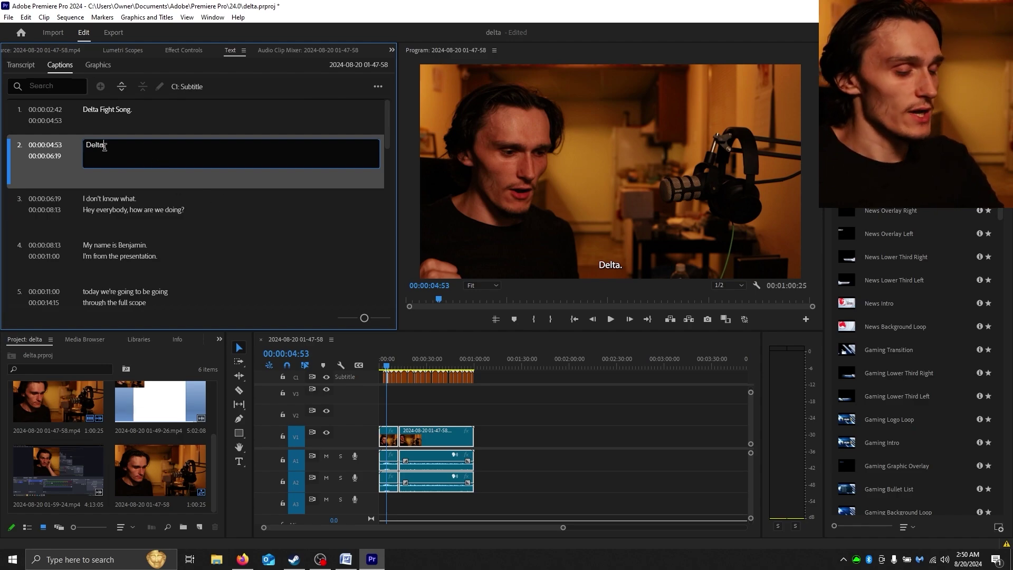
text(fight school.)
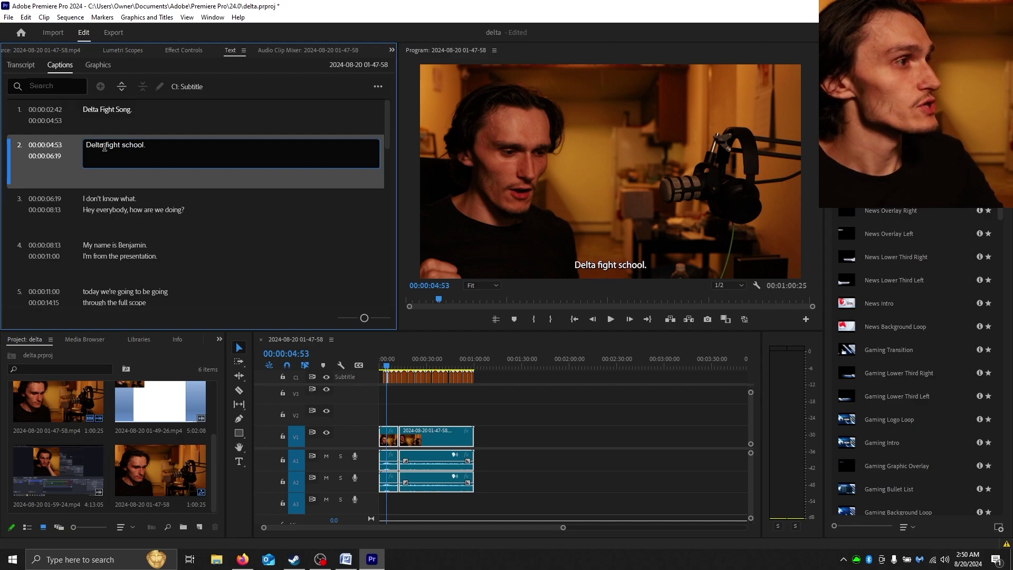
key(BackSpace)
key(BackSpace)
key(BackSpace)
key(BackSpace)
key(BackSpace)
text(on)
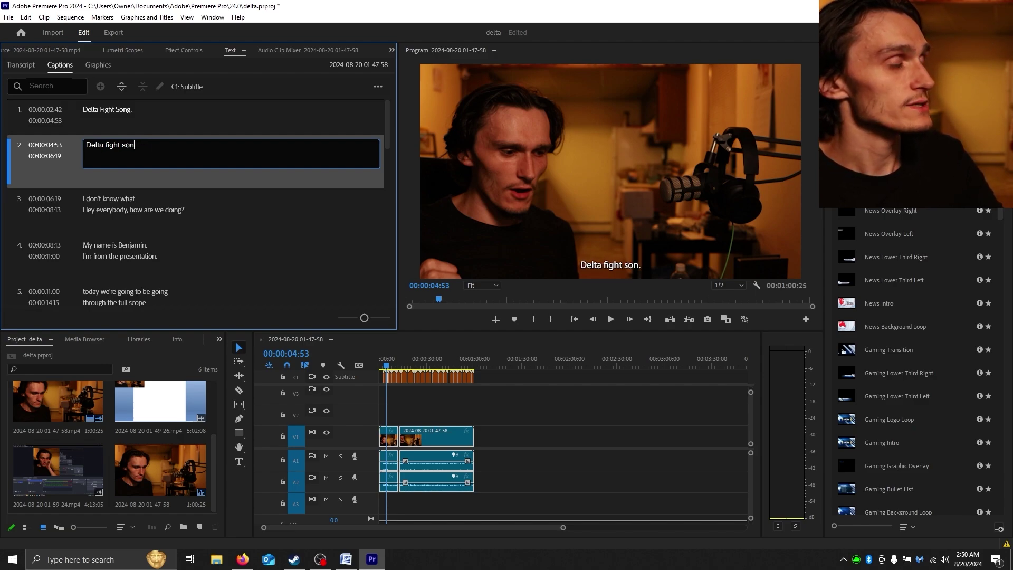
text(g)
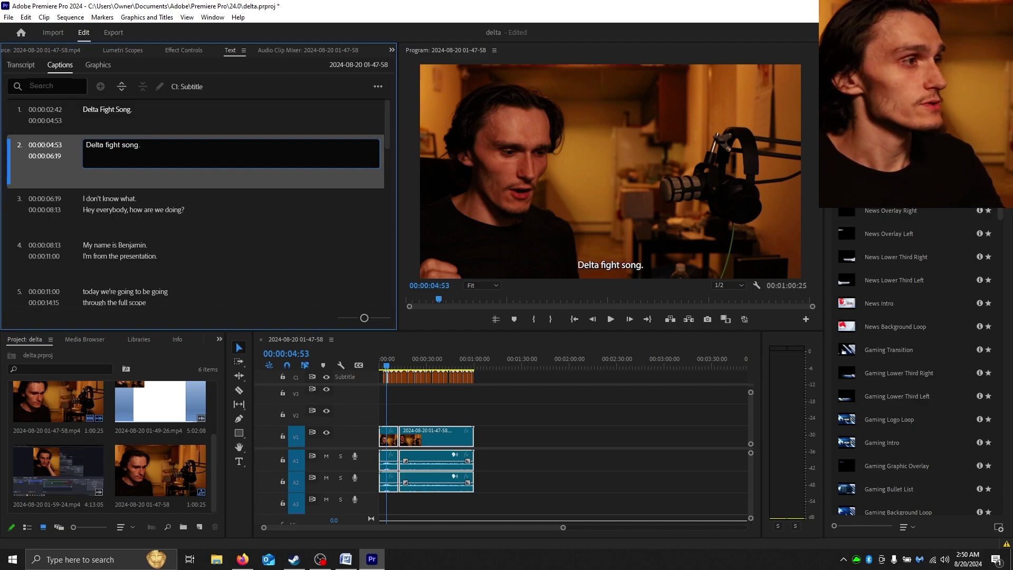
click(136, 203)
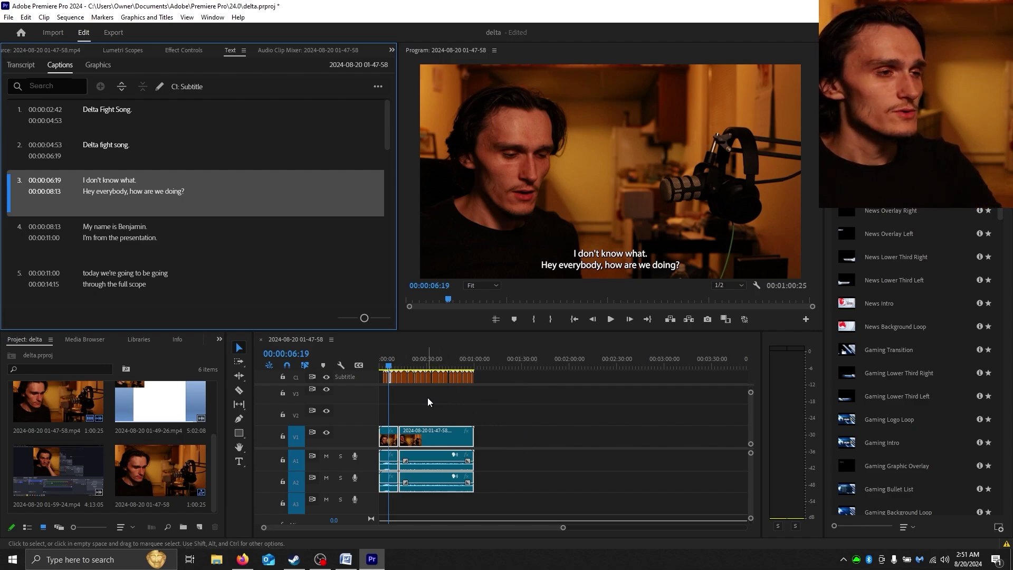
- Select all clips and captions in the timeline and shift them later so the first caption starts at 00:00:06:19
key(a)
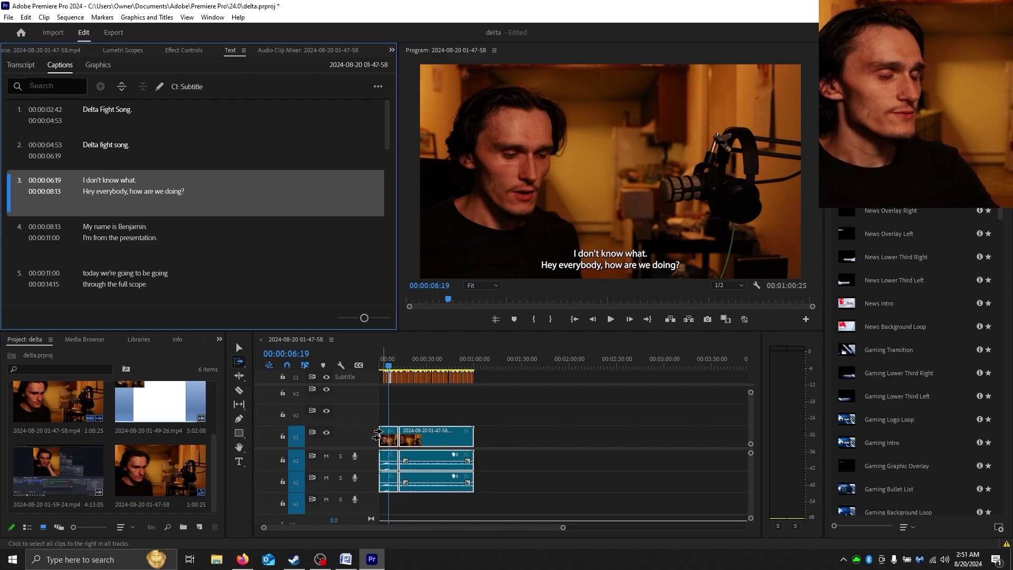
click(378, 436)
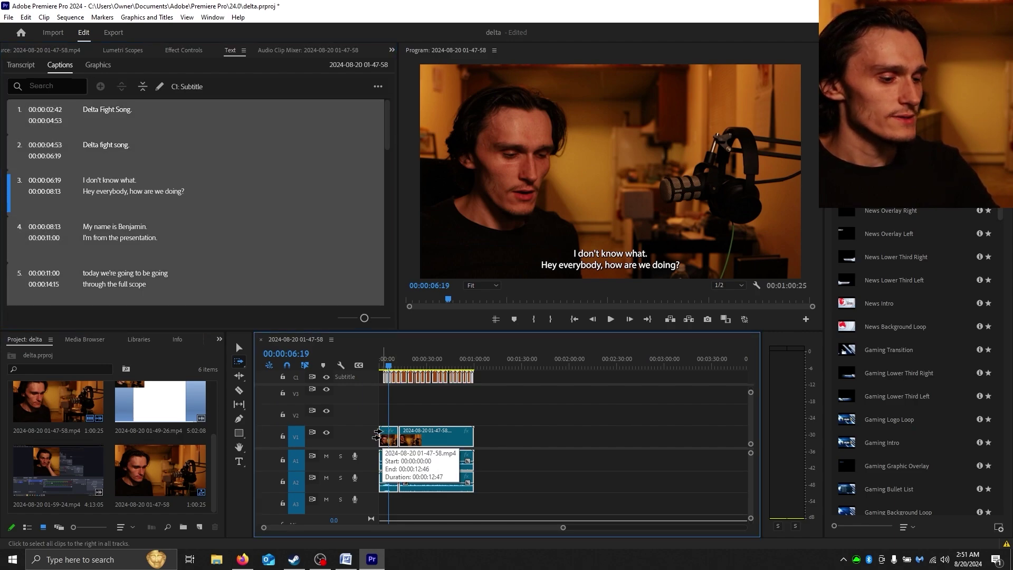
key(v)
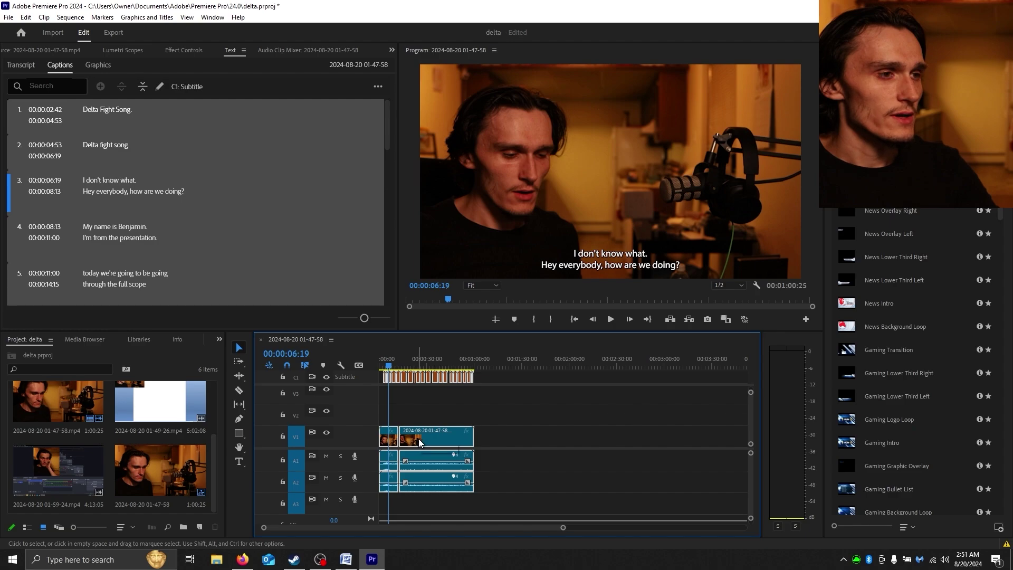
drag(419, 443, 427, 442)
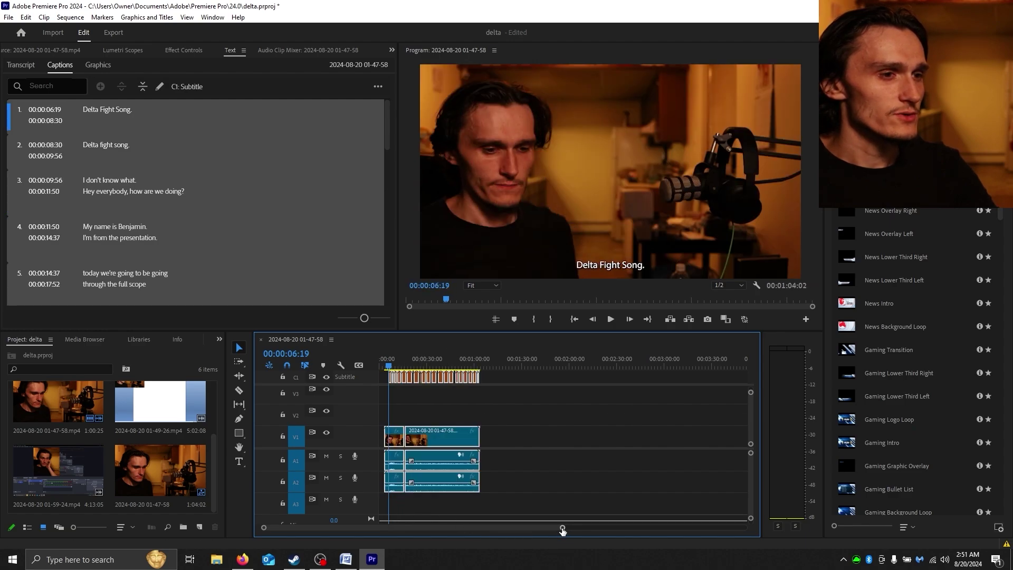
- Return the playhead to the very start of the sequence, 00:00:00:00, in the gap before the clips
drag(562, 530, 481, 533)
click(393, 361)
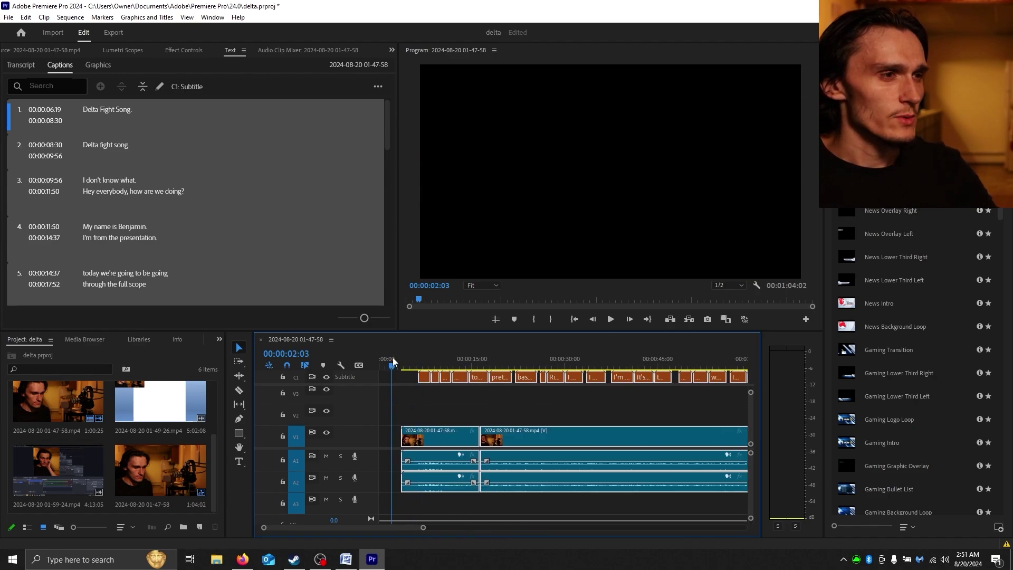
drag(393, 360, 379, 362)
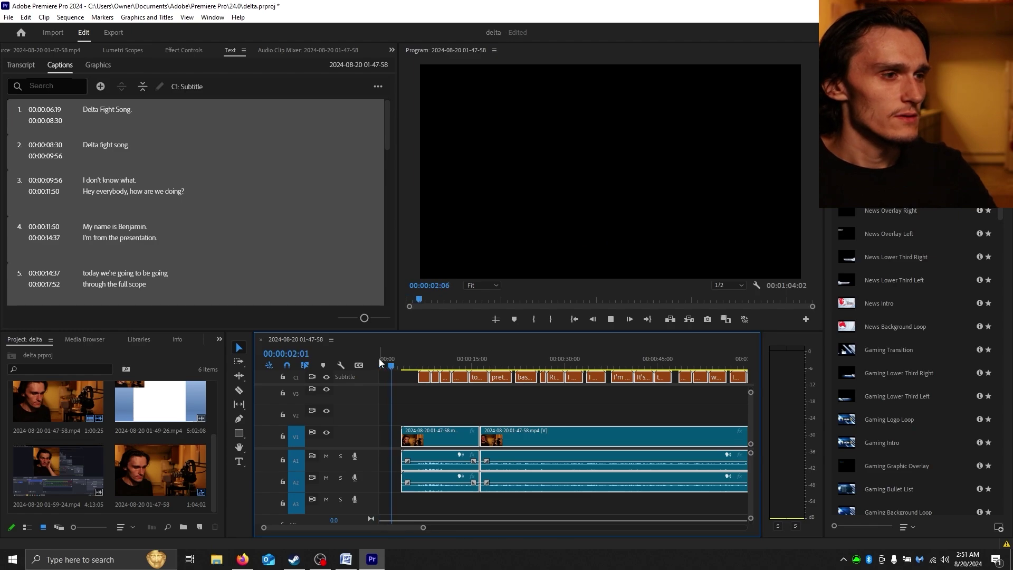
key(space)
click(388, 364)
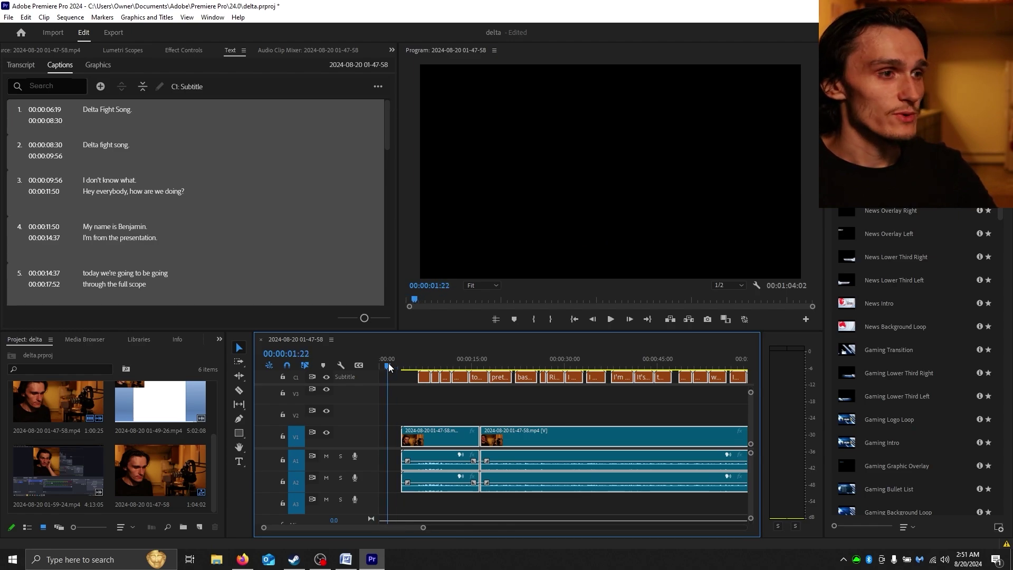
drag(389, 367, 382, 368)
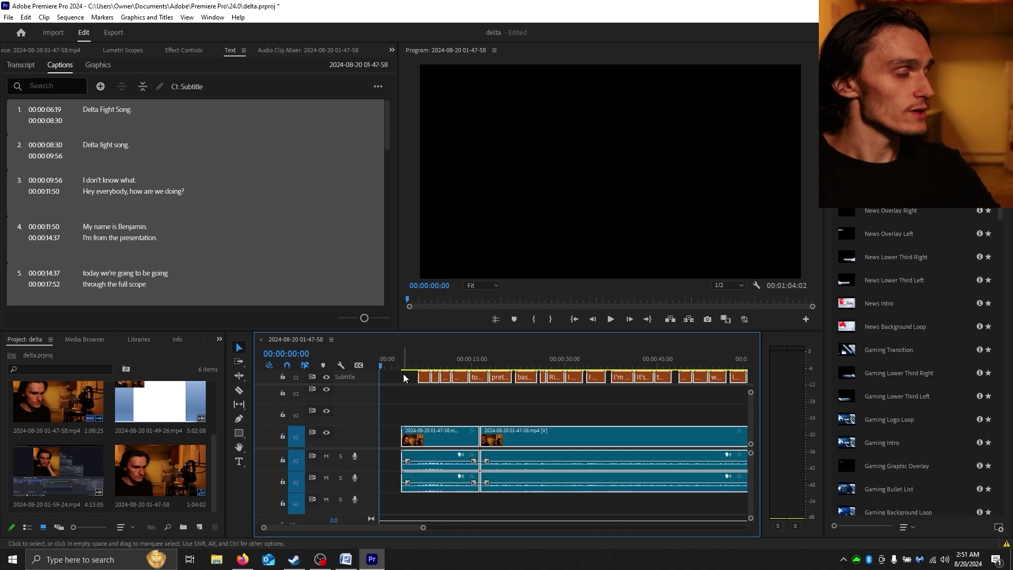
- Add a text title reading "Delta OBS Tutorial" near the middle of the frame with the Type tool
click(239, 461)
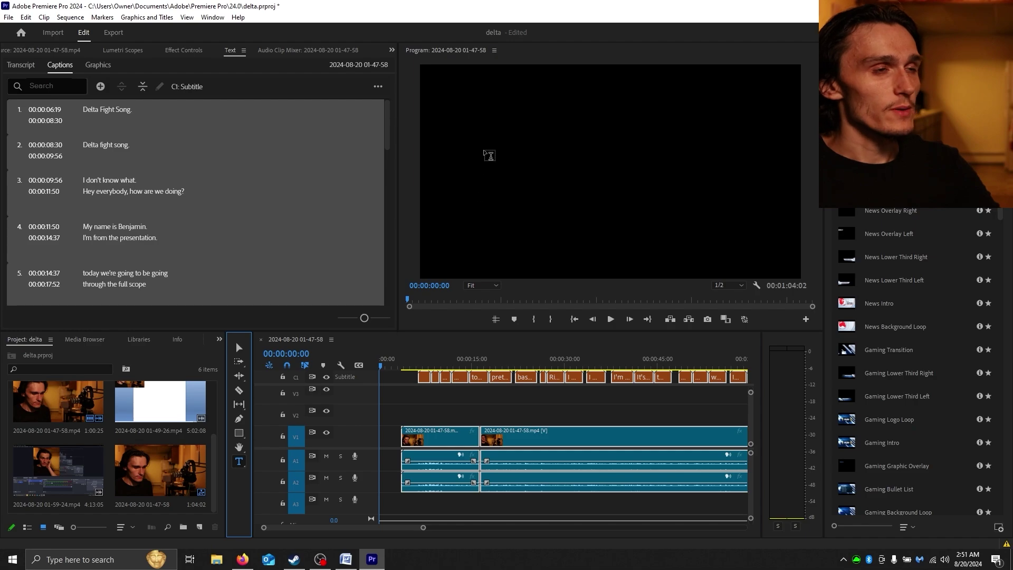
click(510, 167)
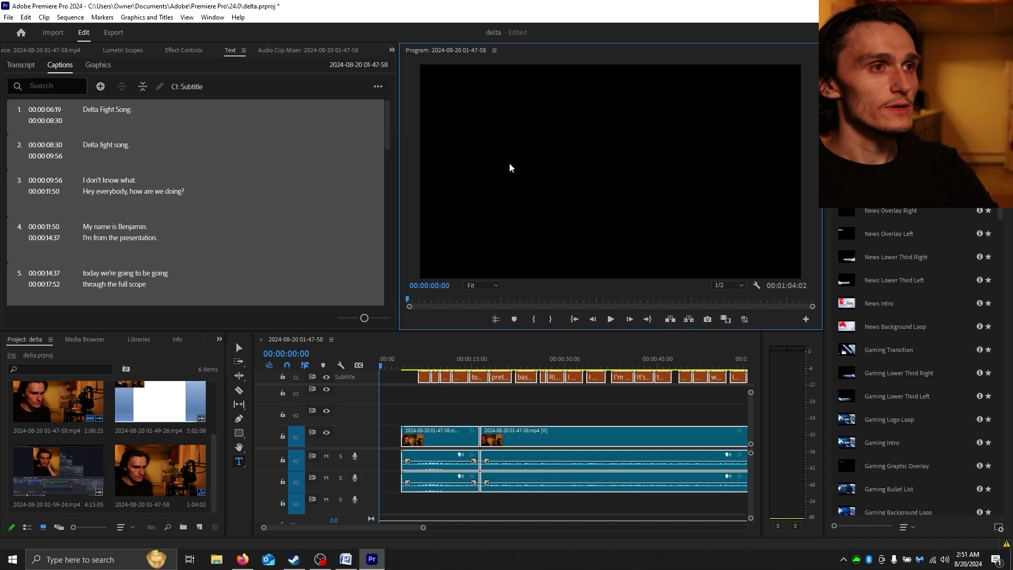
text(Delt)
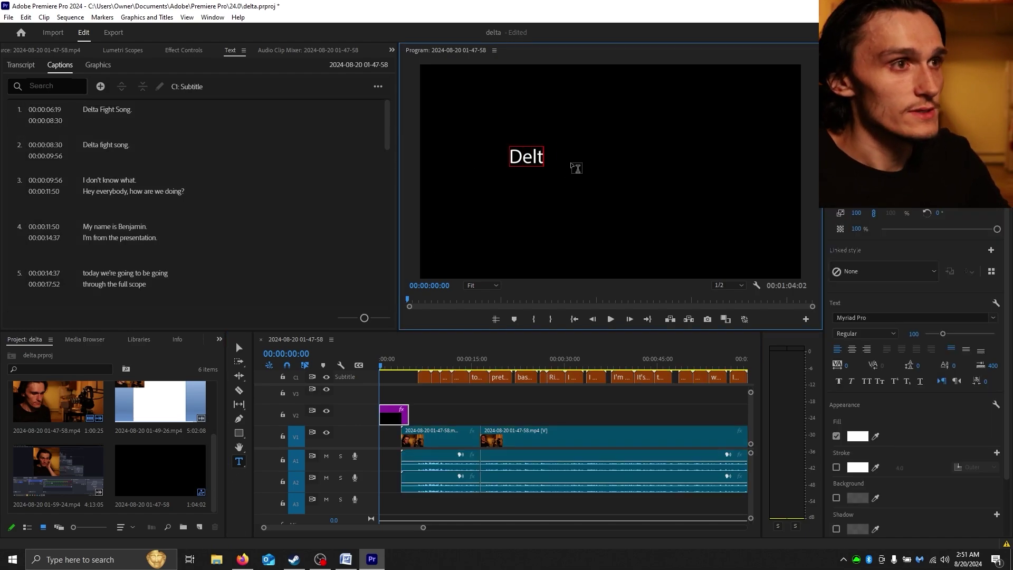
text(a OBS)
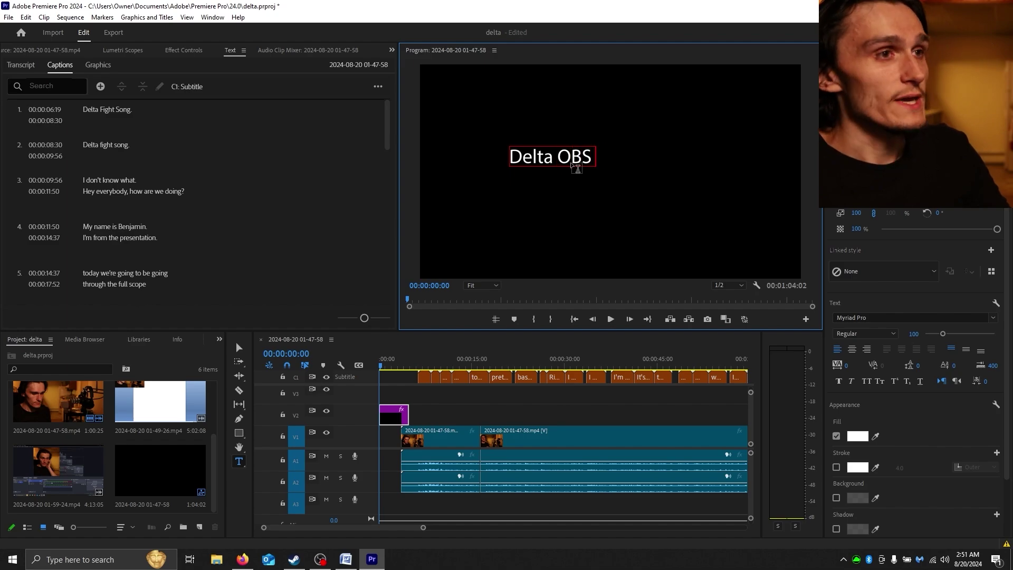
text( Tutorial)
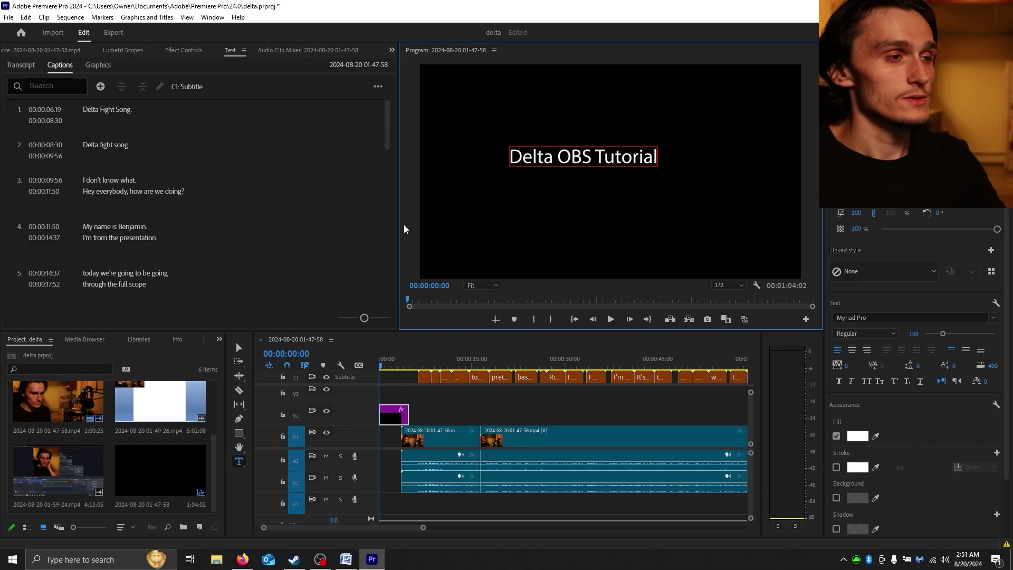
key(Escape)
- Trim the end of the title clip on V2 back to where the first video clip begins
click(405, 417)
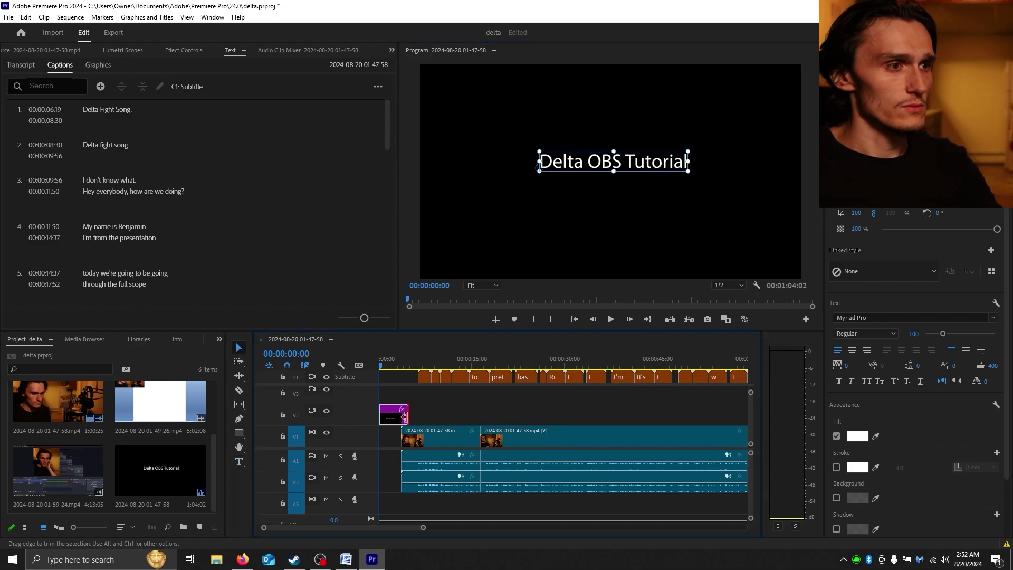
drag(406, 416, 400, 417)
click(543, 218)
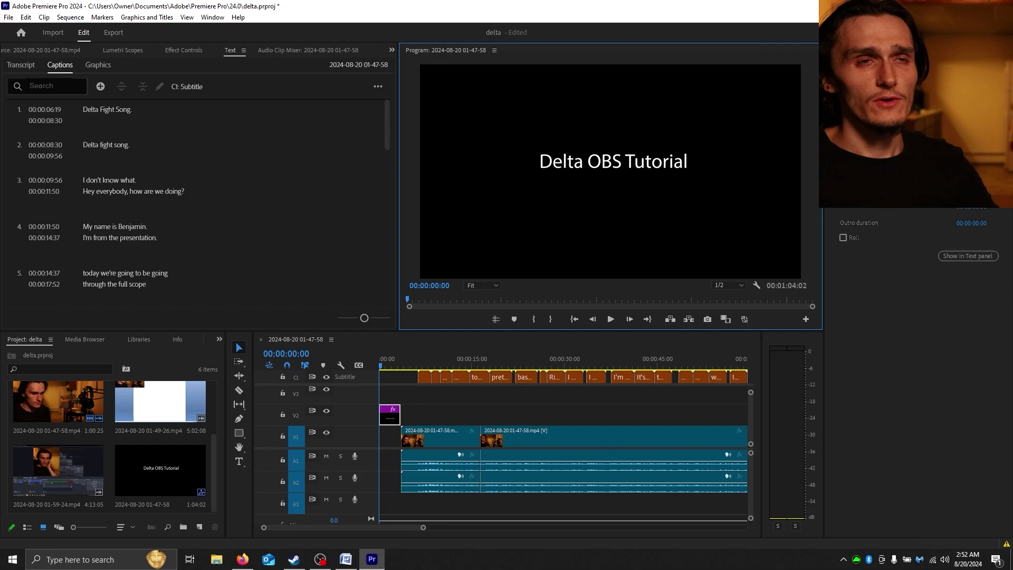
- Switch to a workspace that includes the effects library and search the effects for "dip"
click(929, 32)
click(850, 192)
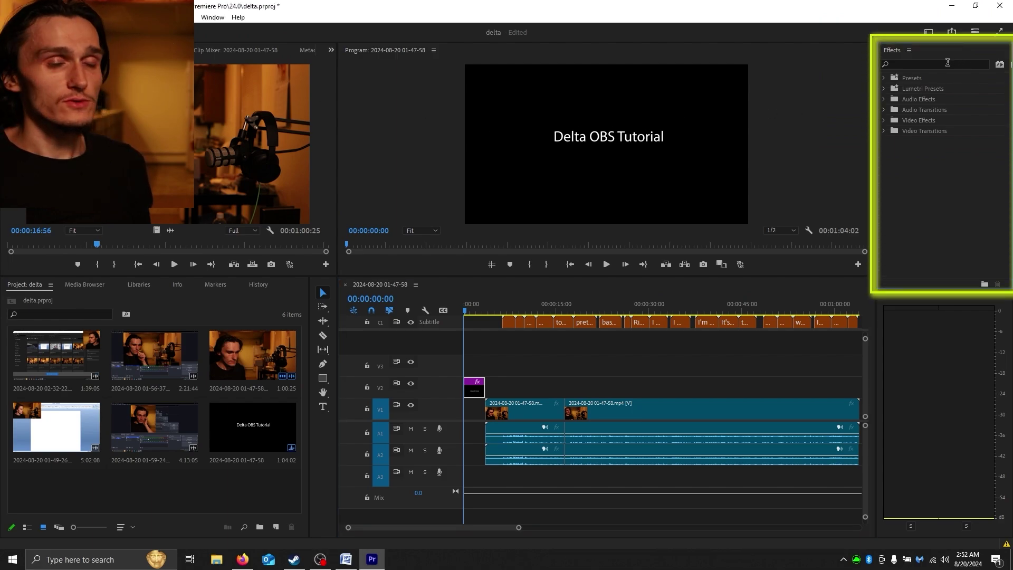
click(948, 62)
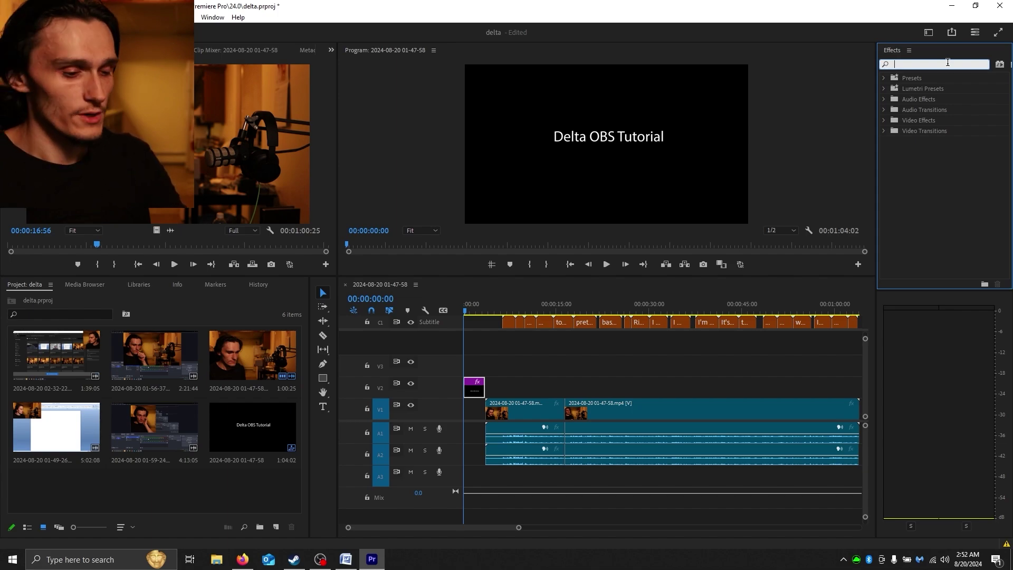
text(d)
text(ip)
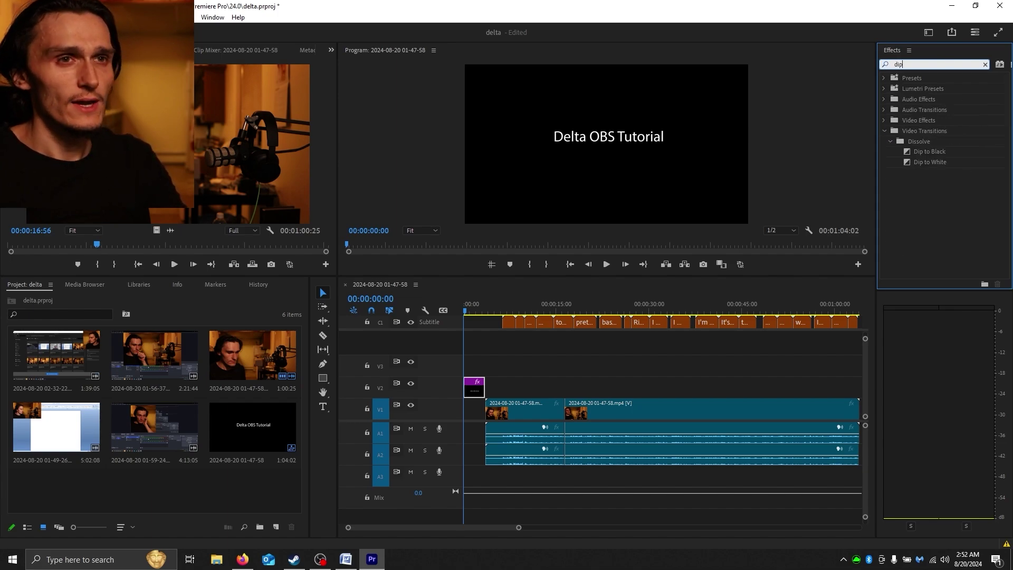
- Apply the Dip to Black transition to the start of the title clip on V2 and play it back
click(948, 151)
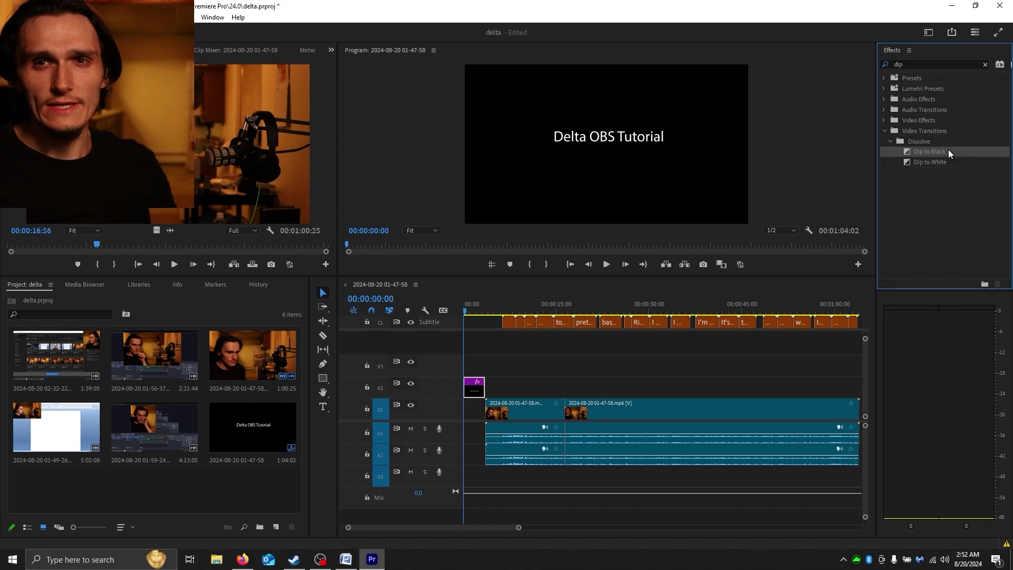
drag(948, 151, 468, 390)
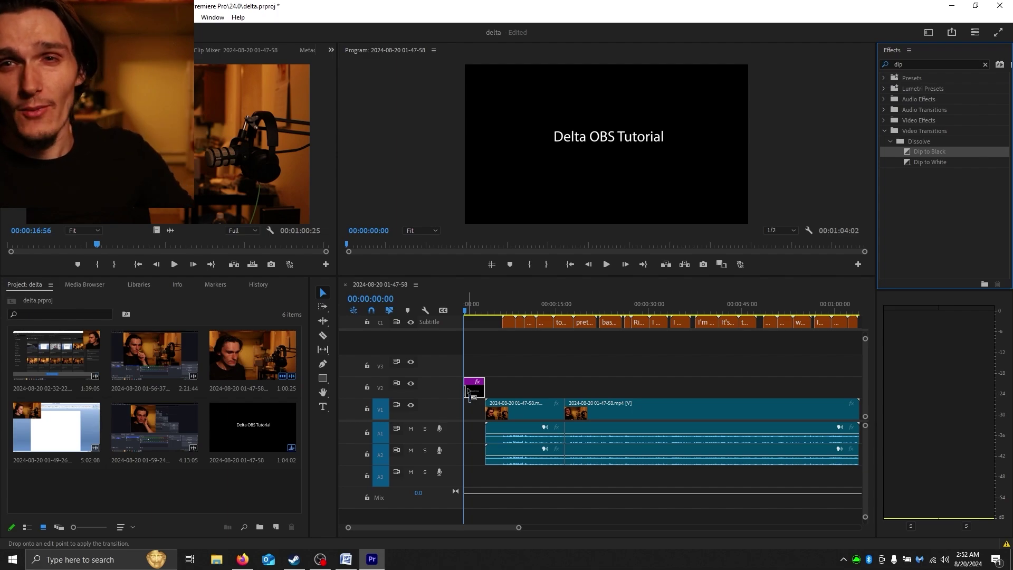
drag(468, 390, 468, 391)
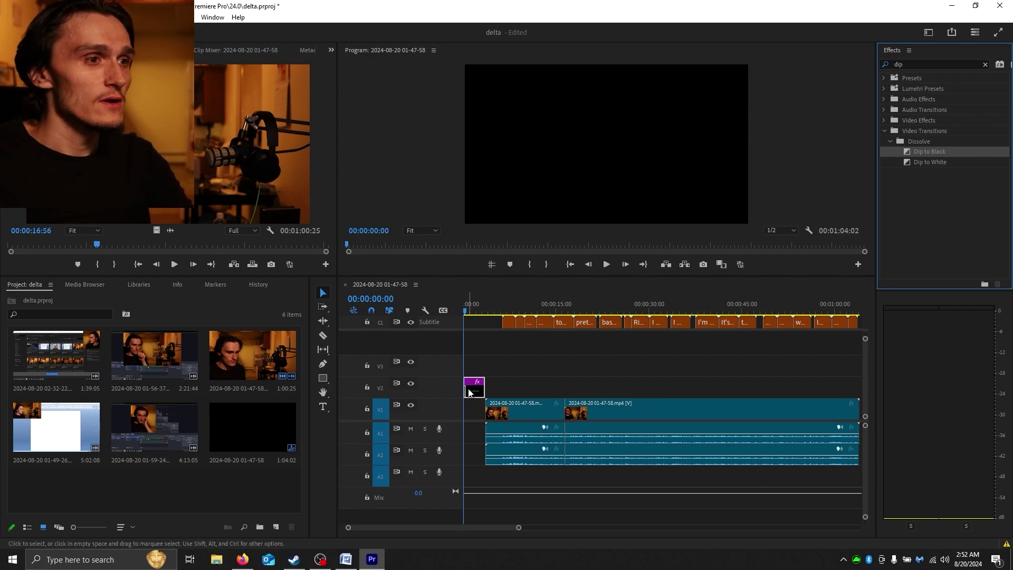
drag(519, 527, 466, 538)
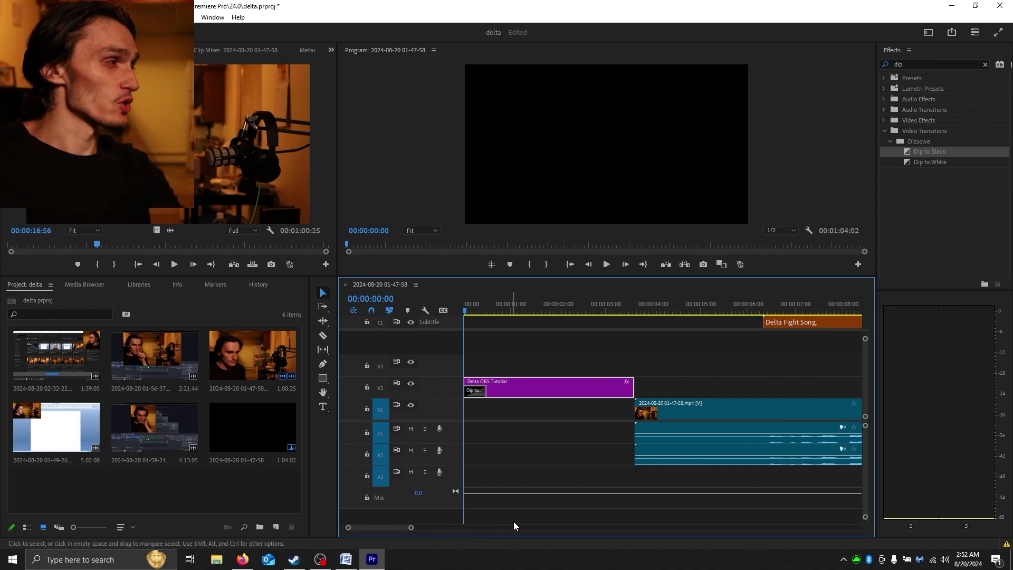
key(space)
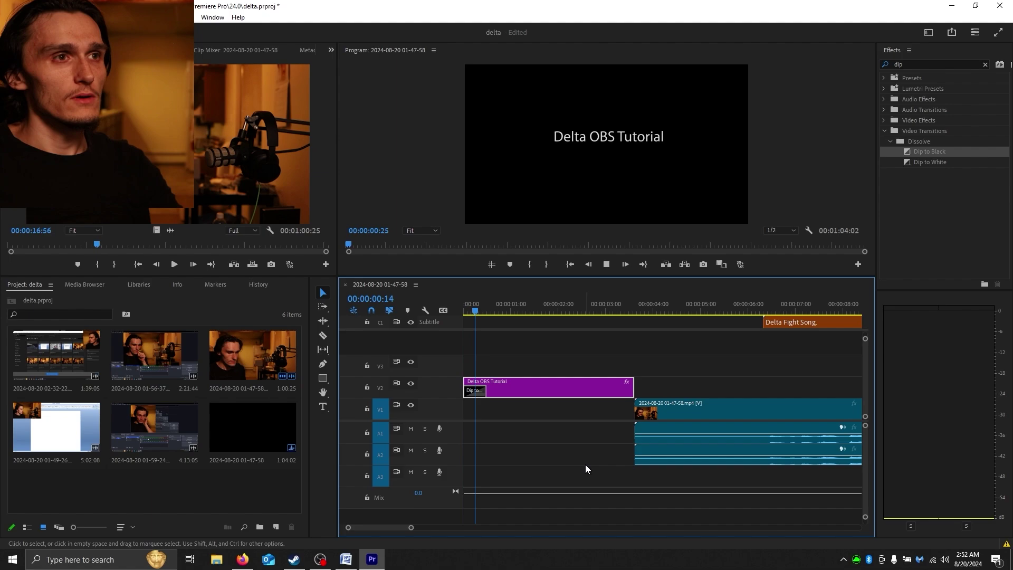
key(space)
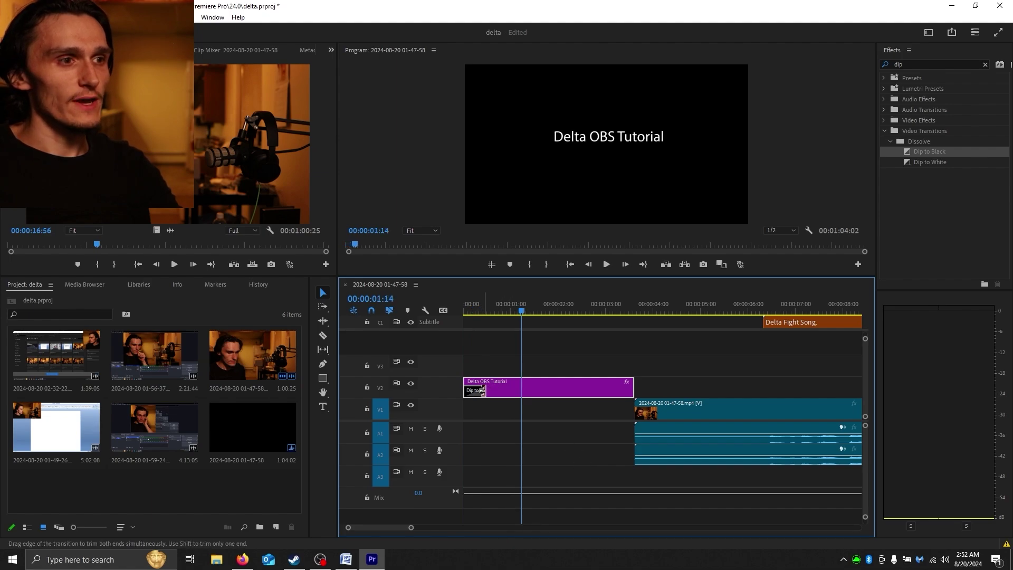
- Lengthen the Dip to Black transition on the title clip to about 1.6 seconds and replay it from the sequence start
drag(482, 390, 537, 391)
drag(491, 311, 465, 311)
key(space)
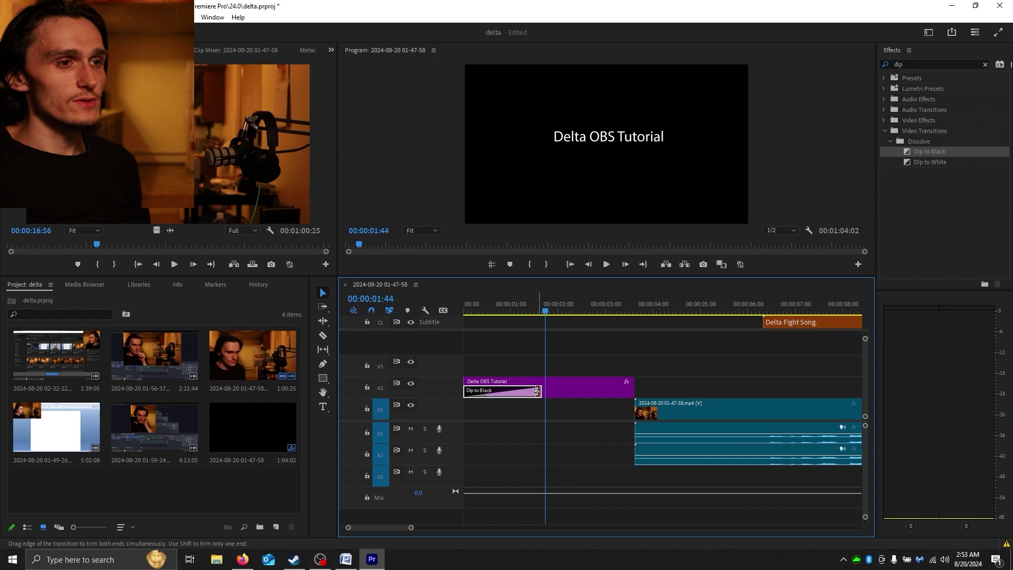
click(580, 390)
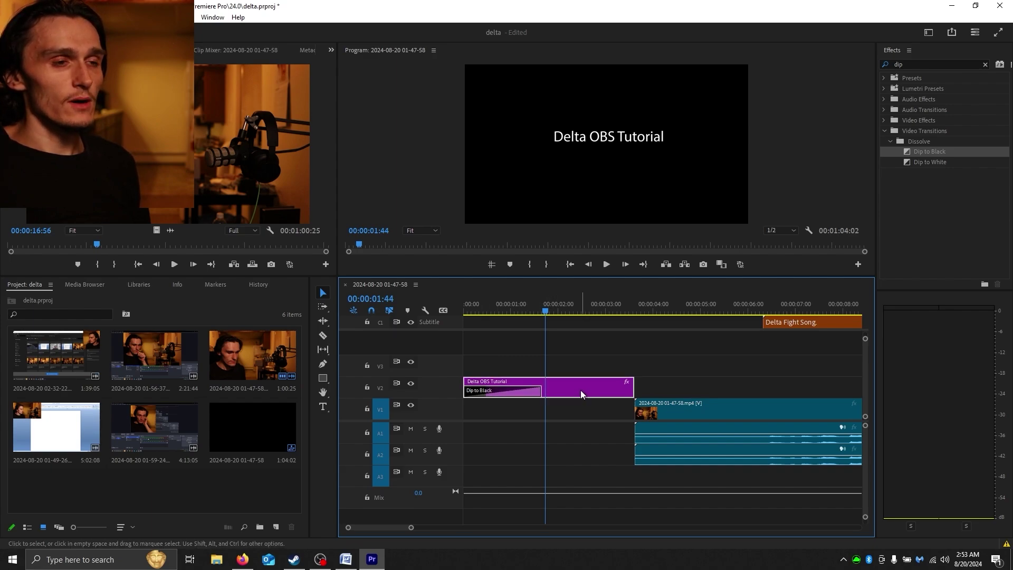
click(507, 351)
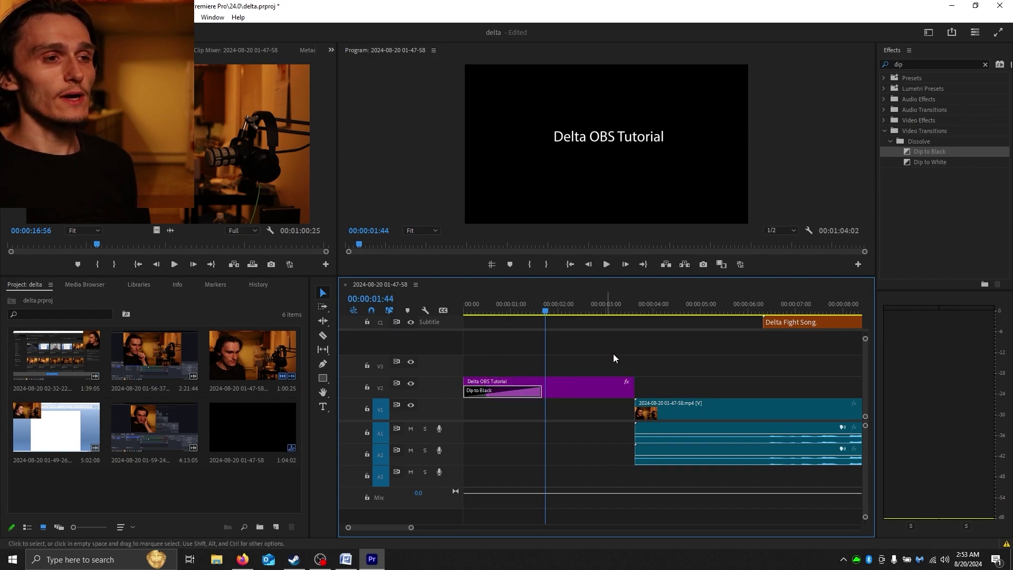
click(593, 384)
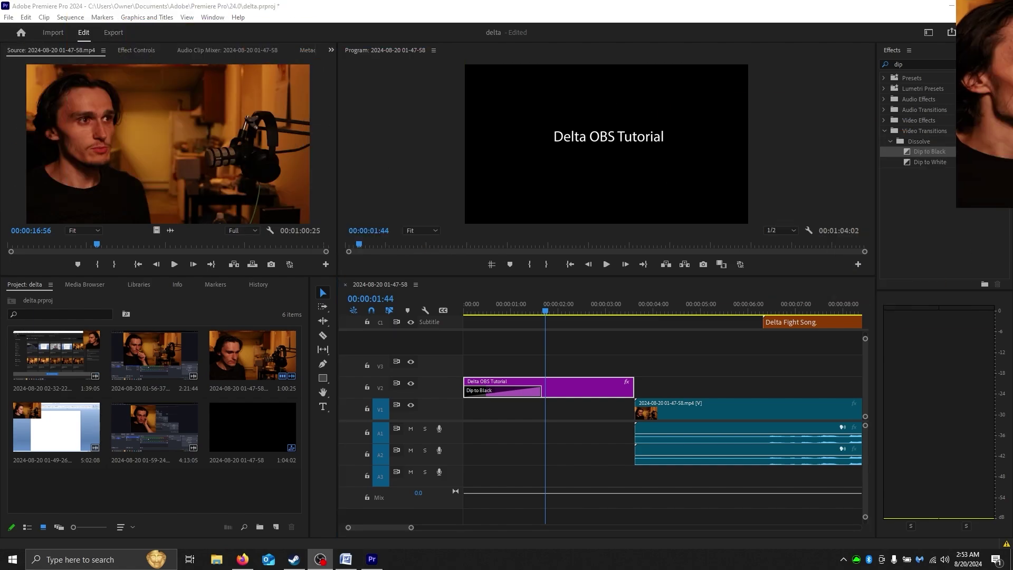
- Open the media export settings for the sequence and name the output file deltatutorial.mp4
click(9, 18)
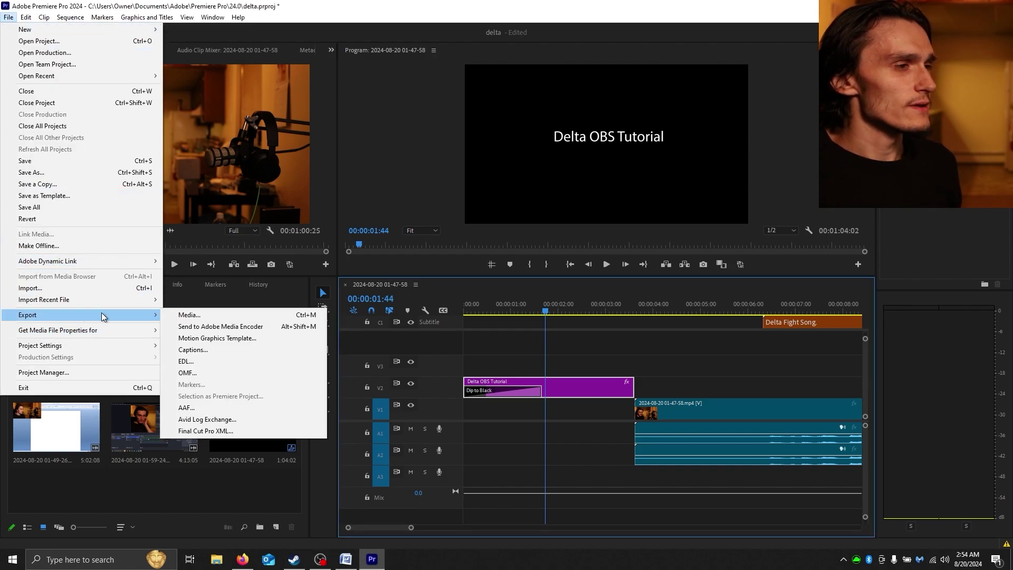
click(187, 314)
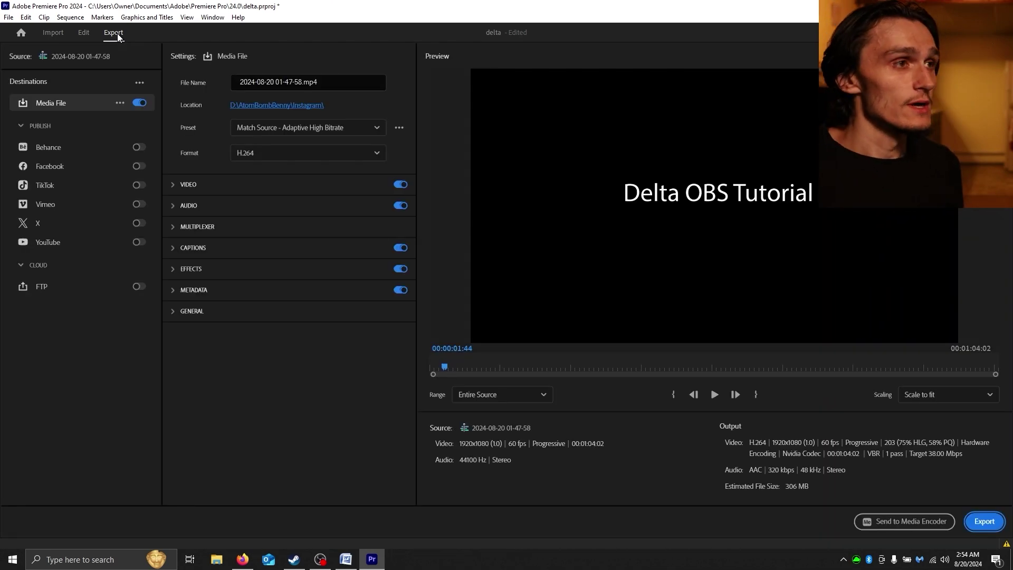
drag(303, 82, 221, 91)
click(303, 82)
drag(304, 82, 227, 87)
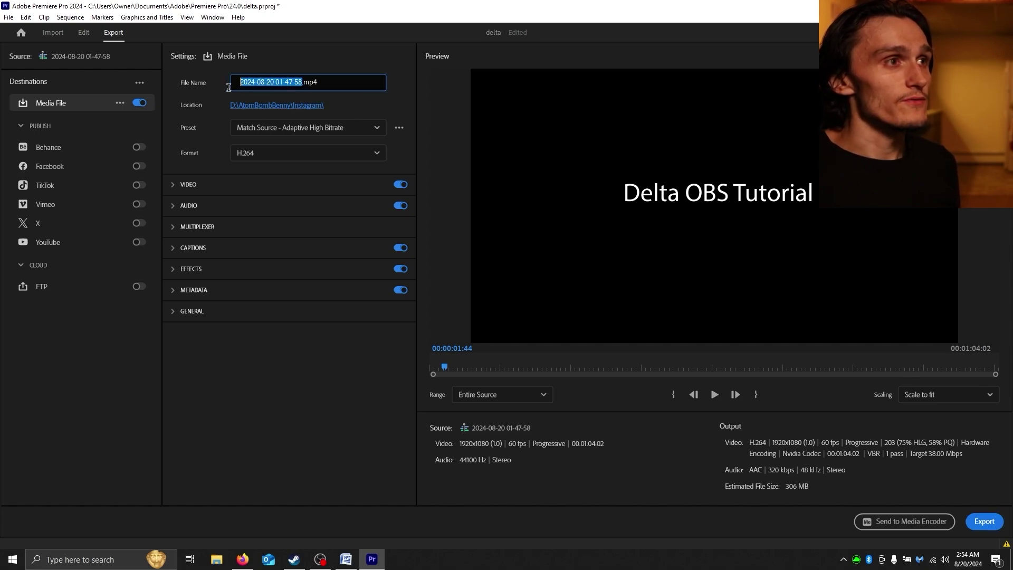
key(BackSpace)
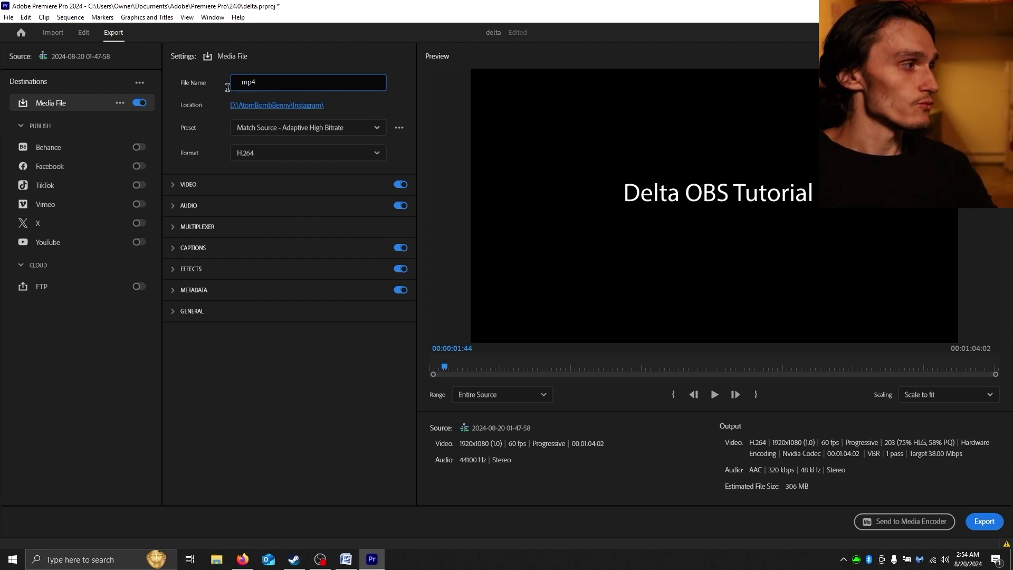
text(delta)
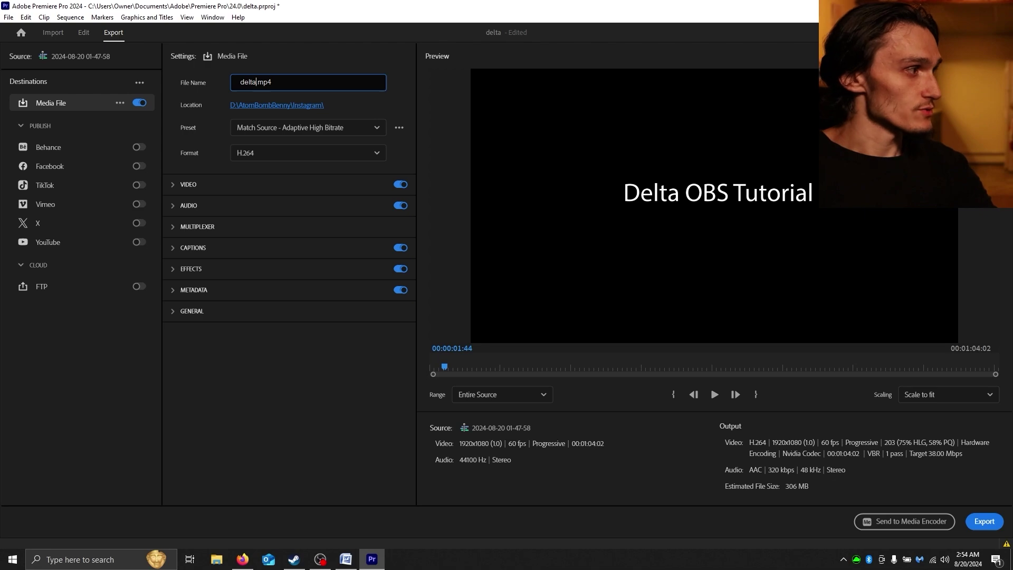
text(tutorial)
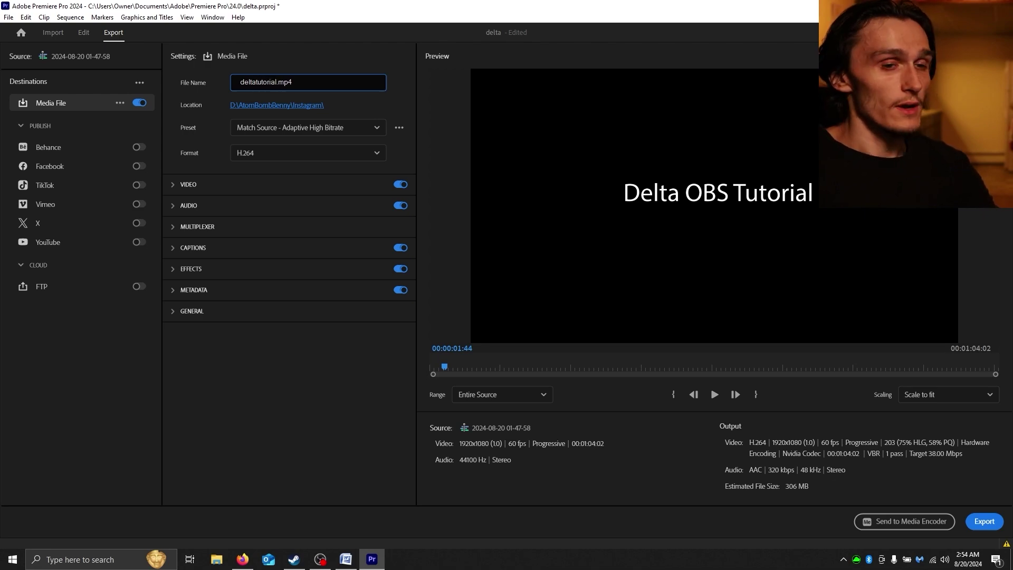